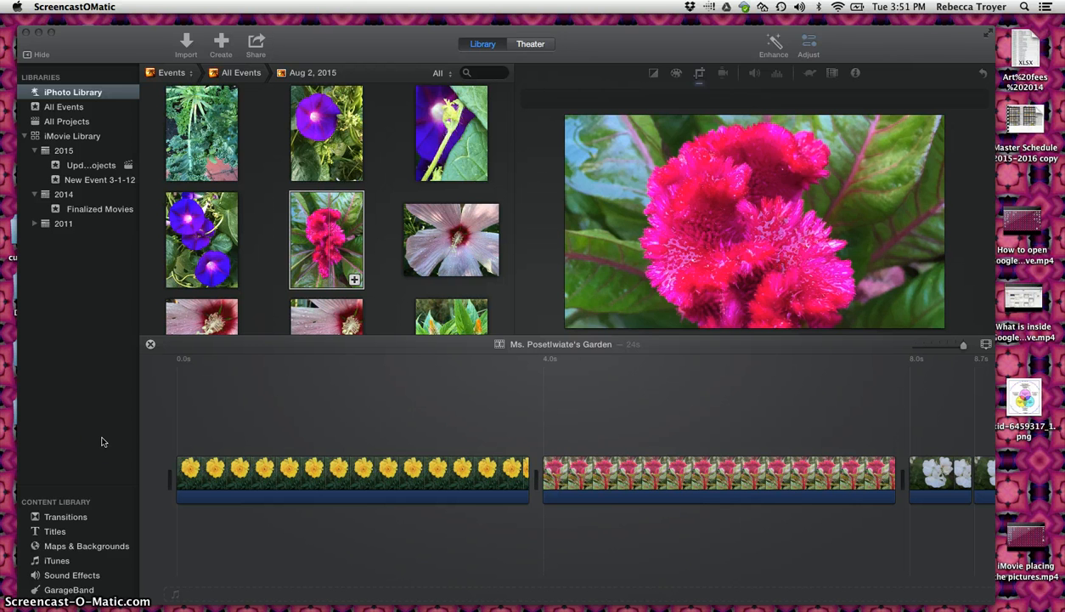
Play the Ms. Posetlwiate's Garden project from the beginning to review all its photos, then return to the start of the timeline.
click(178, 408)
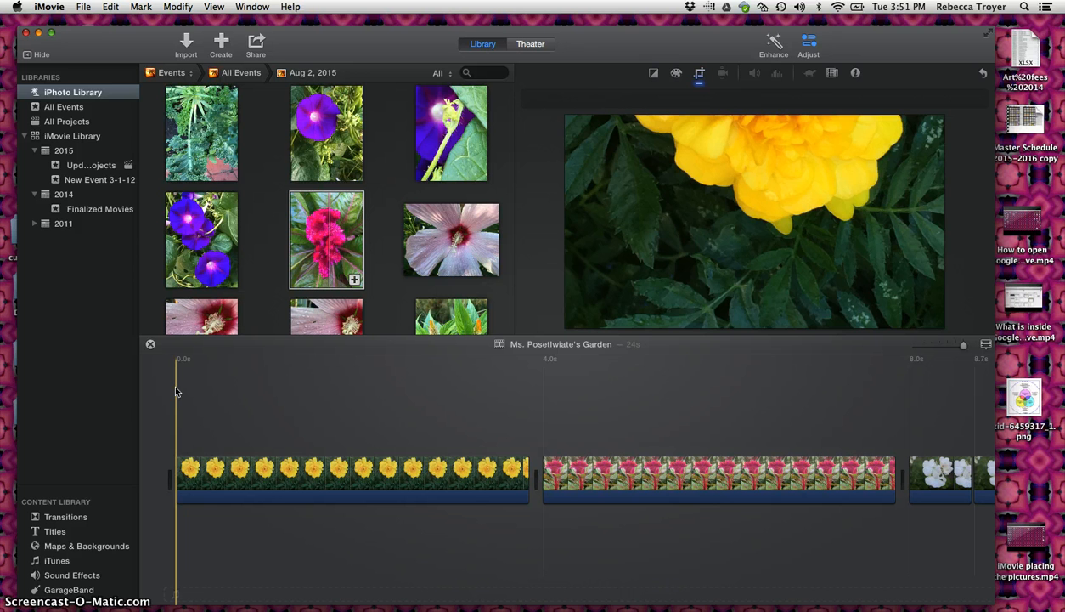
key(space)
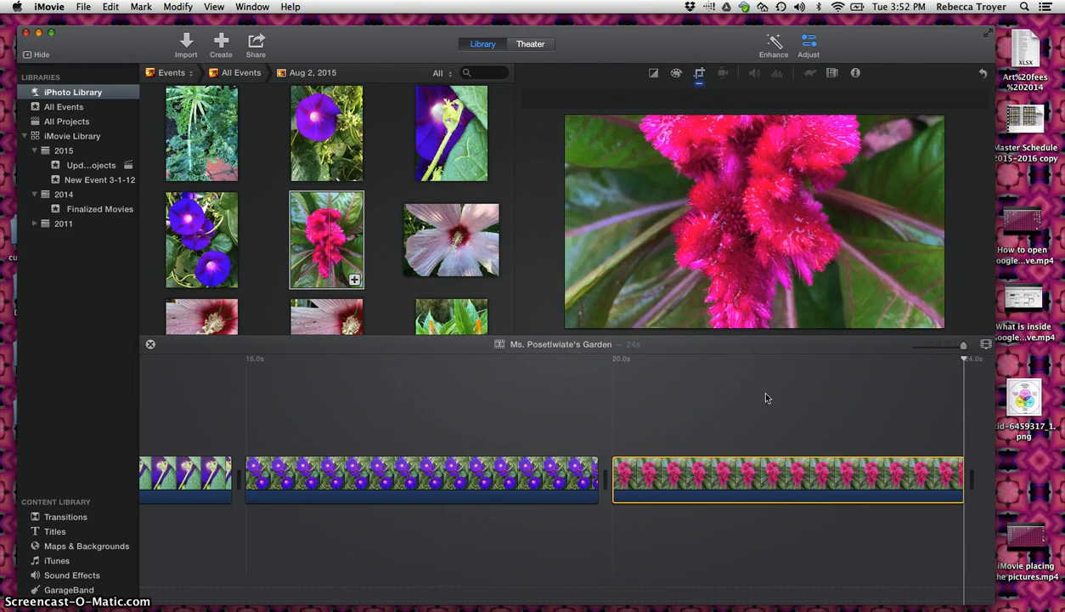
click(732, 398)
scroll(731, 401, left, 5)
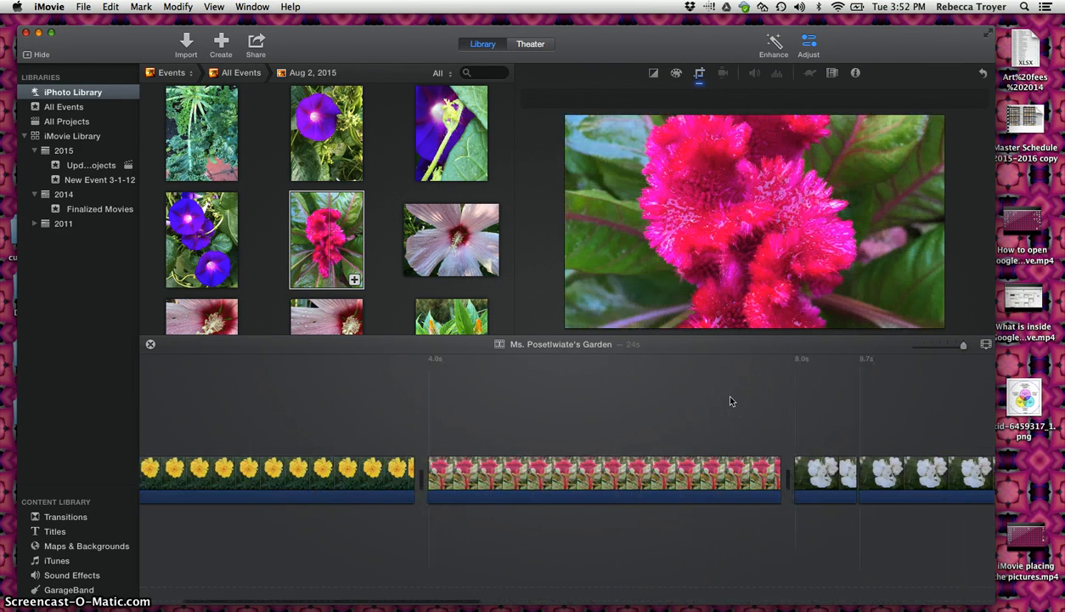
drag(604, 409, 180, 466)
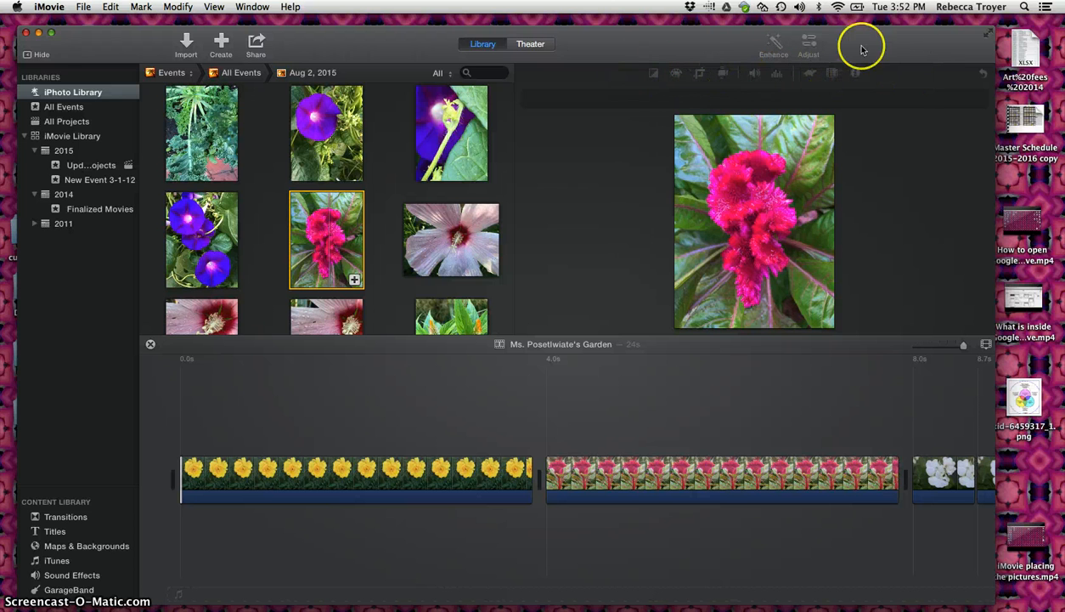
Set the crop style of the first timeline photo, the yellow flower, to Fit.
mouse_move(918, 147)
click(335, 476)
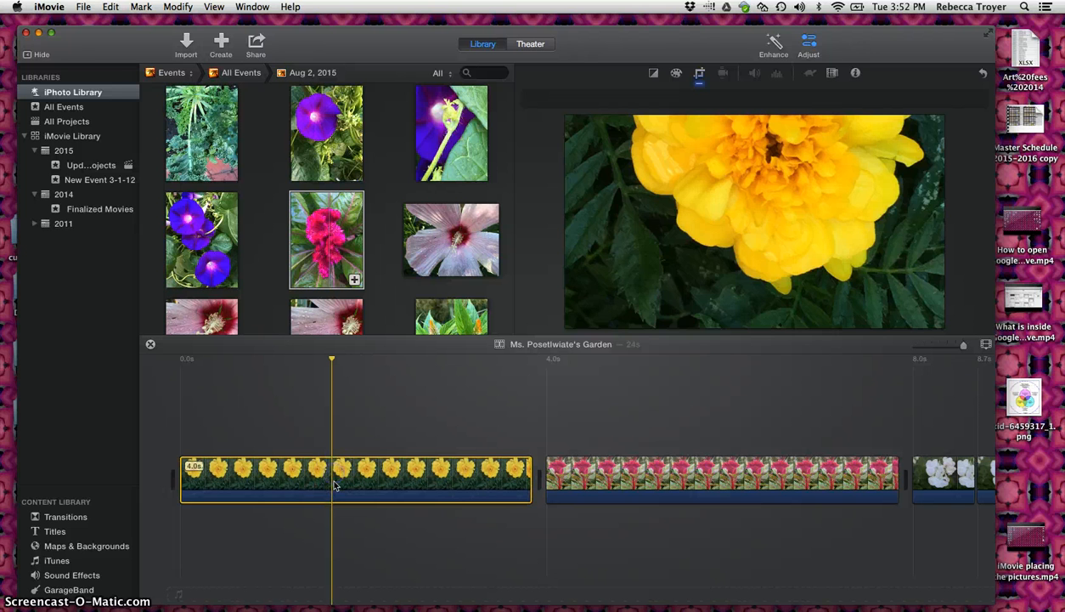
drag(334, 486, 221, 528)
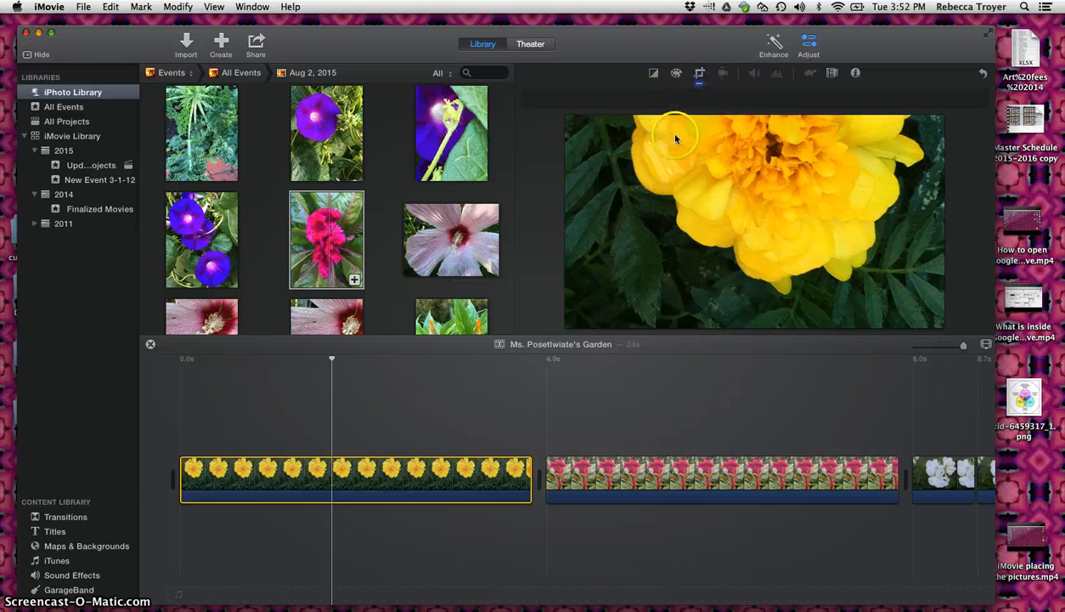
click(700, 75)
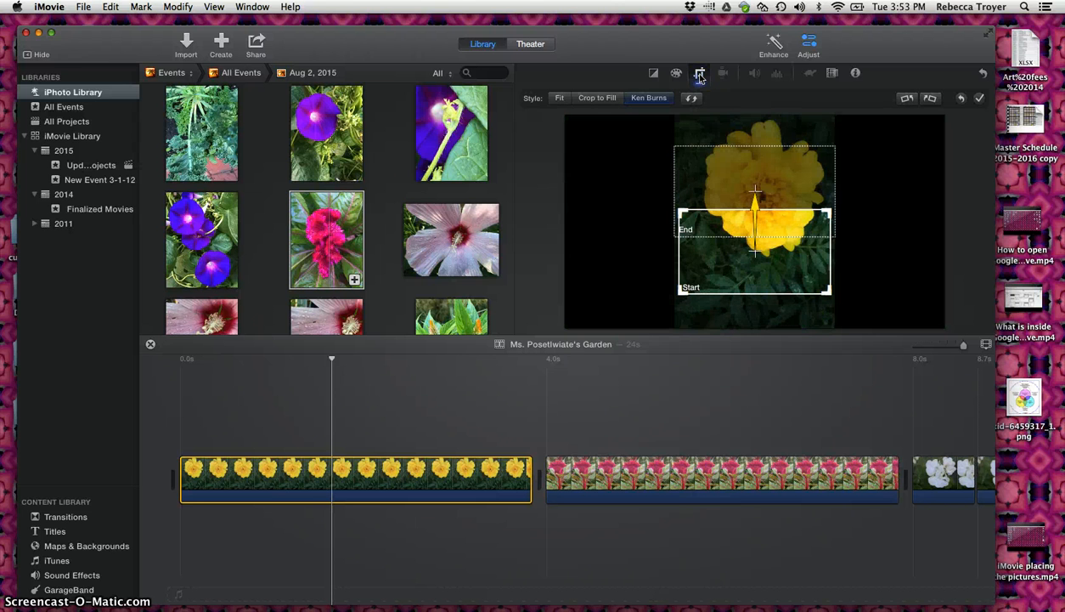
click(560, 98)
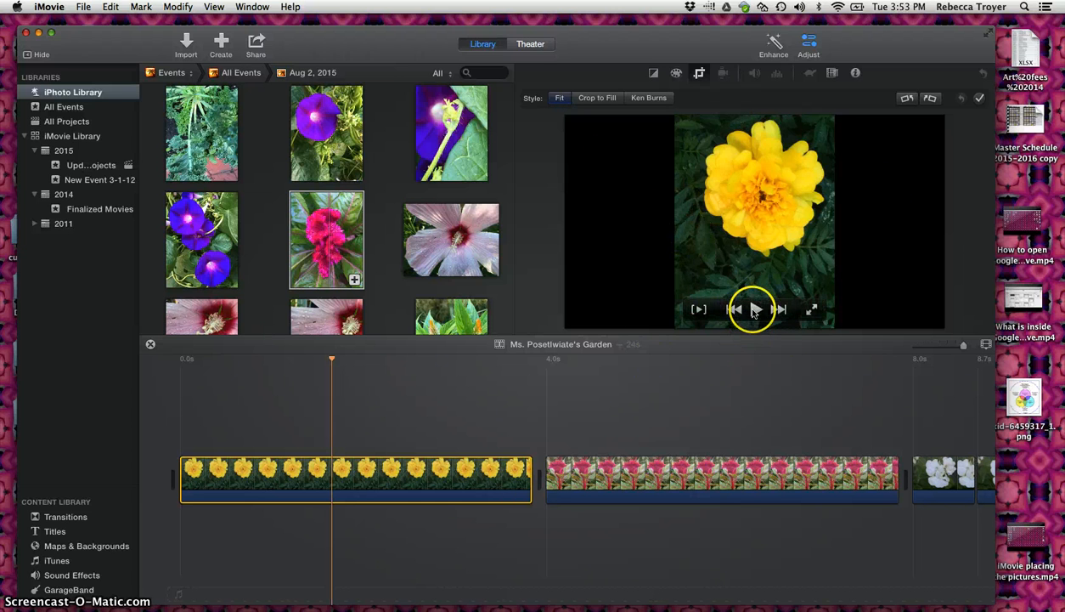
Play back the yellow flower clip to preview it with the Fit style.
click(755, 311)
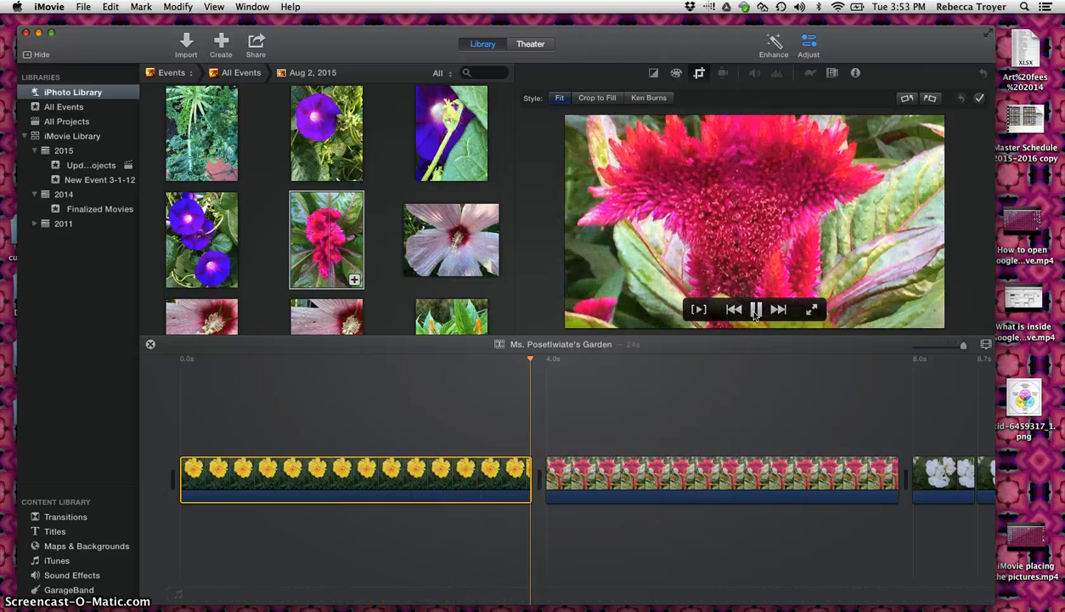
click(755, 311)
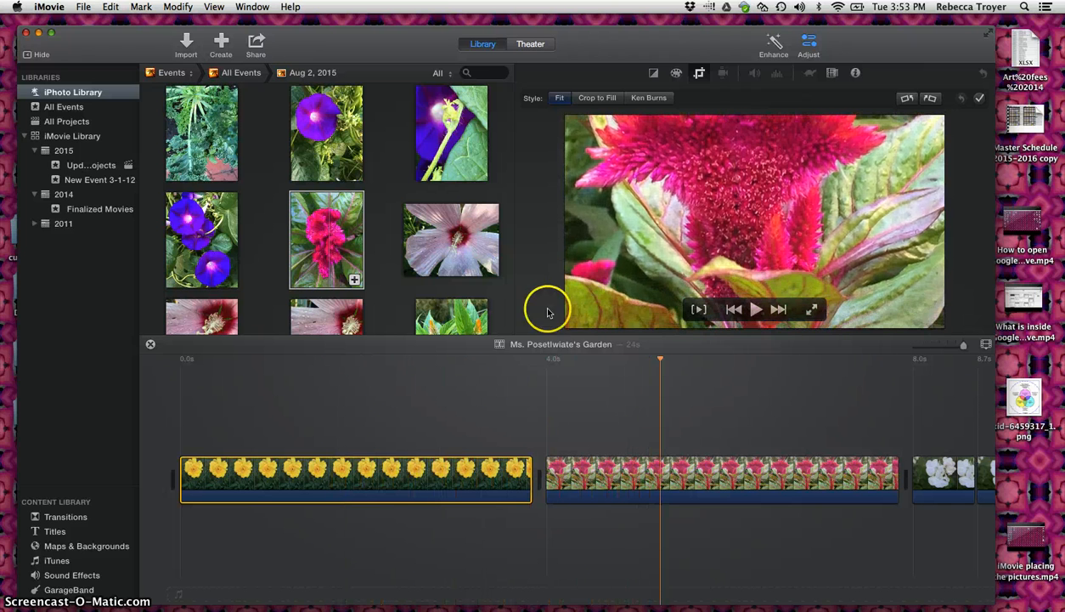
click(201, 464)
key(space)
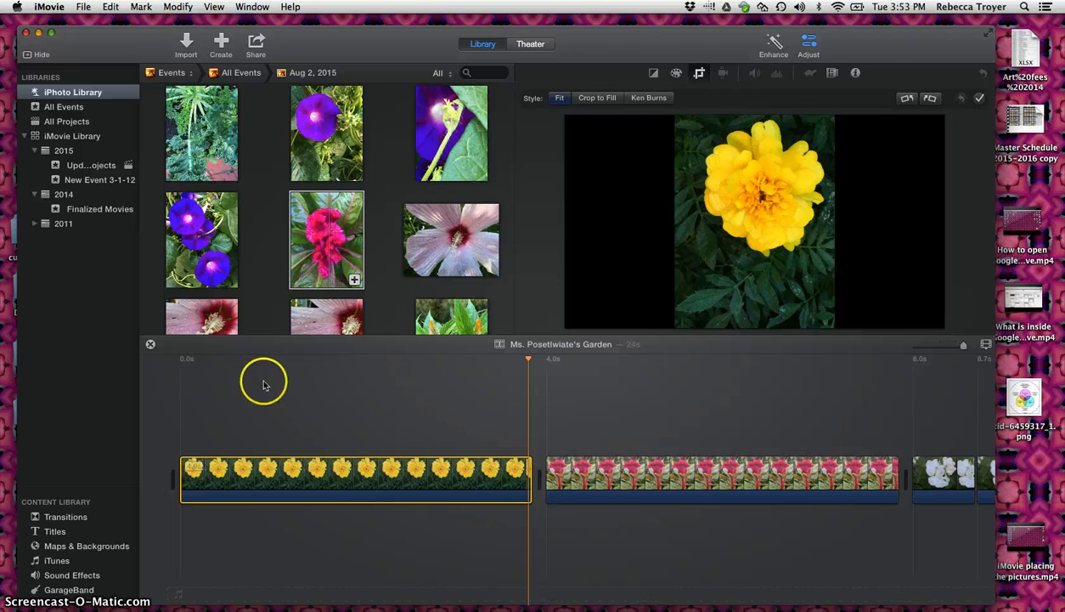
Switch the yellow flower clip to Crop to Fill and position the full-width crop frame over the upper part of the flower.
click(348, 272)
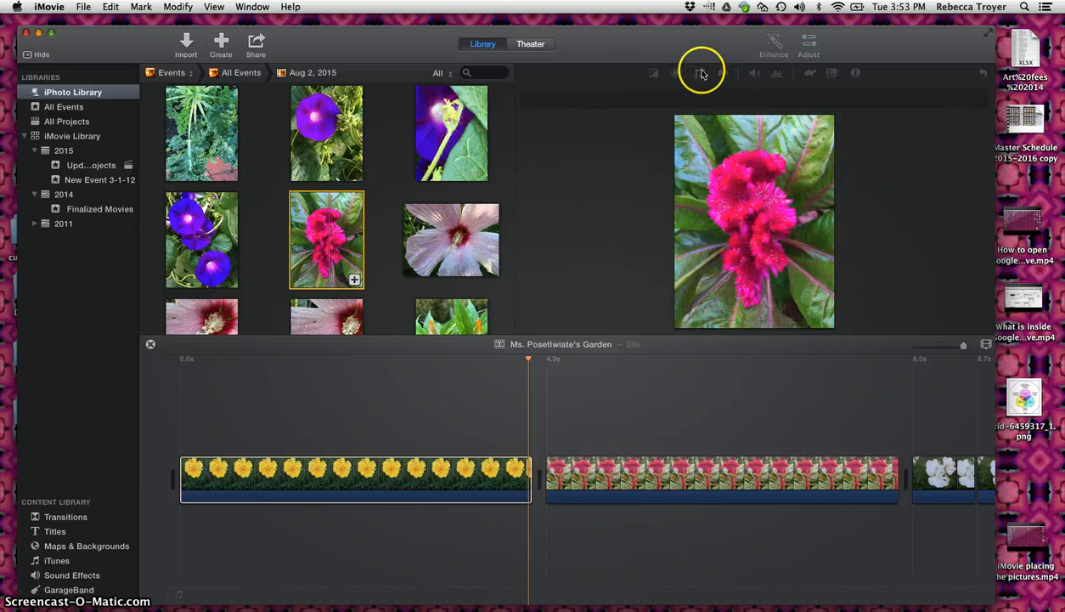
click(700, 73)
click(404, 501)
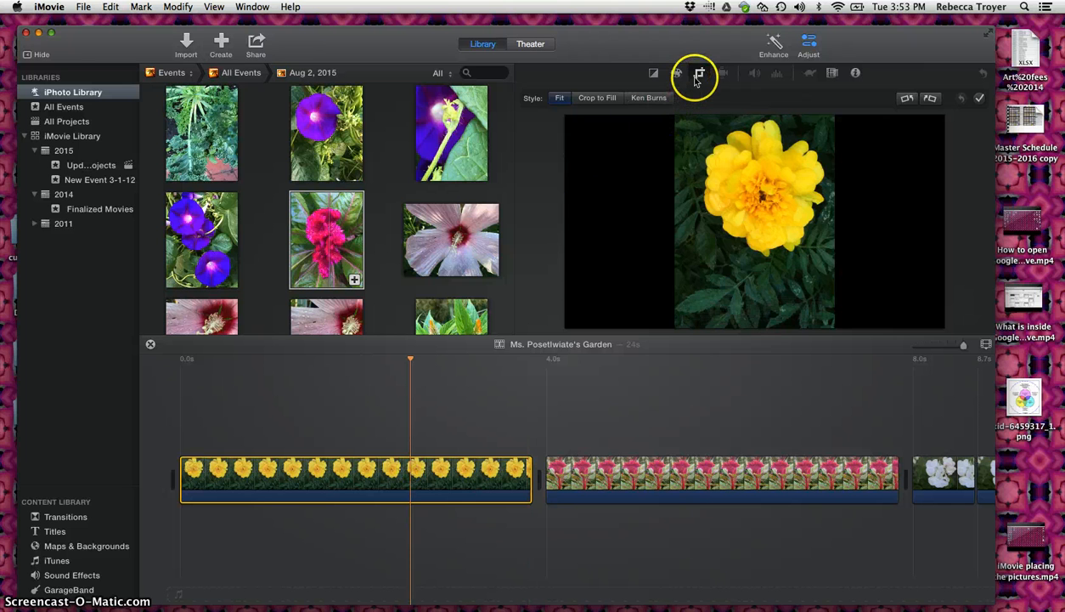
click(603, 100)
drag(756, 226, 831, 232)
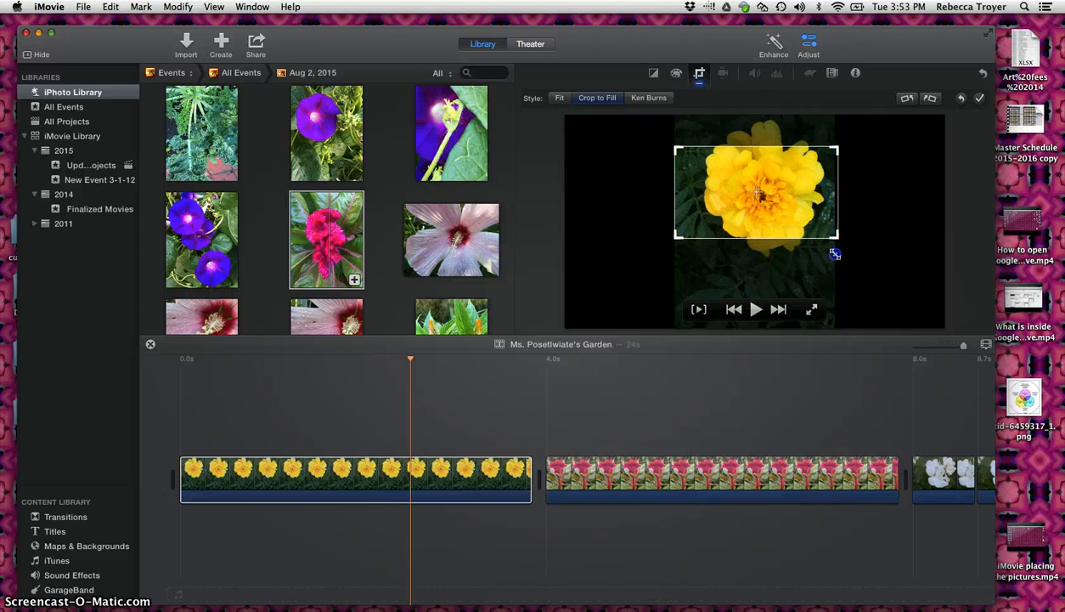
drag(690, 142, 750, 158)
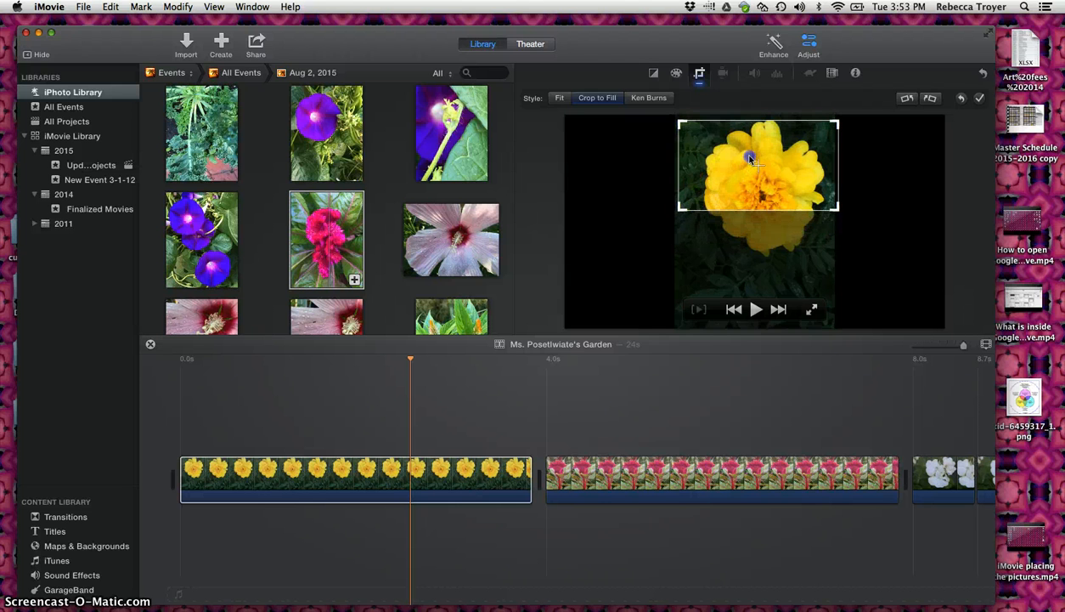
drag(681, 207, 677, 255)
drag(819, 210, 819, 211)
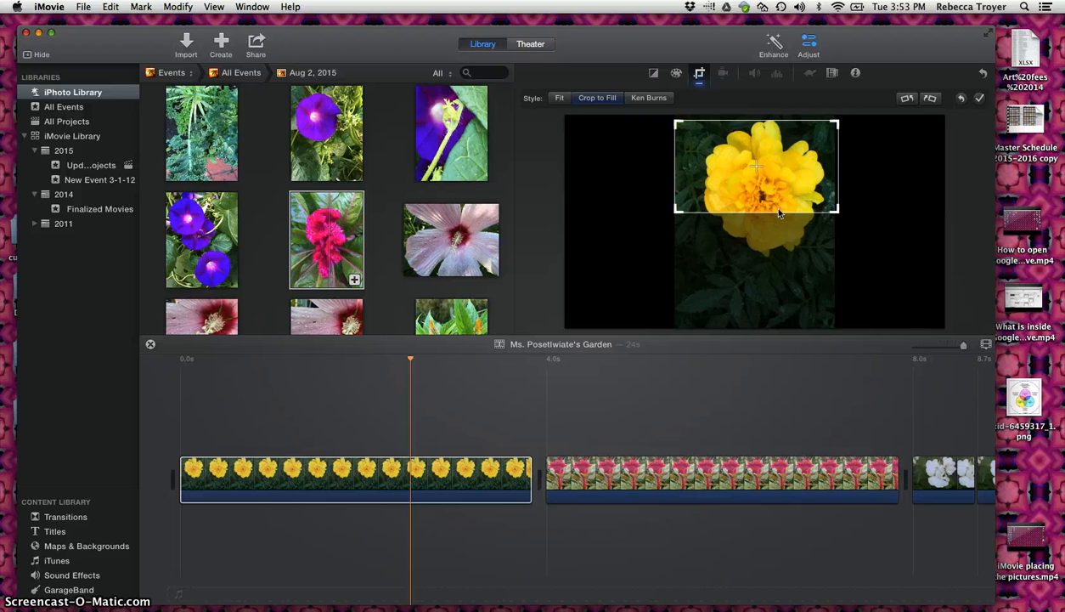
drag(623, 214, 614, 188)
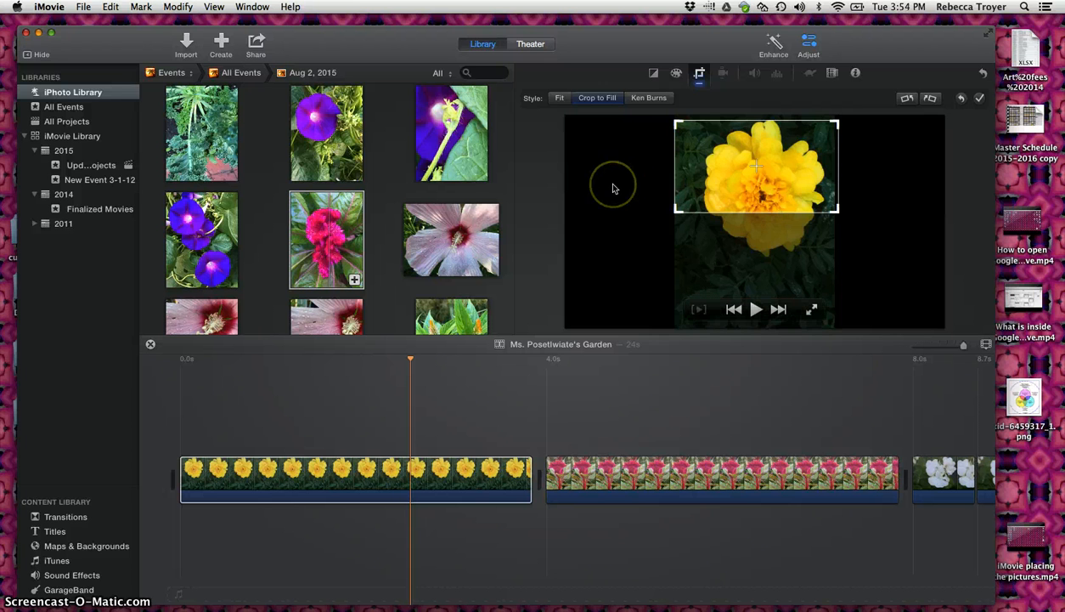
Apply the Ken Burns style to the yellow flower clip and shrink the Start frame into the photo's lower-left corner.
click(646, 99)
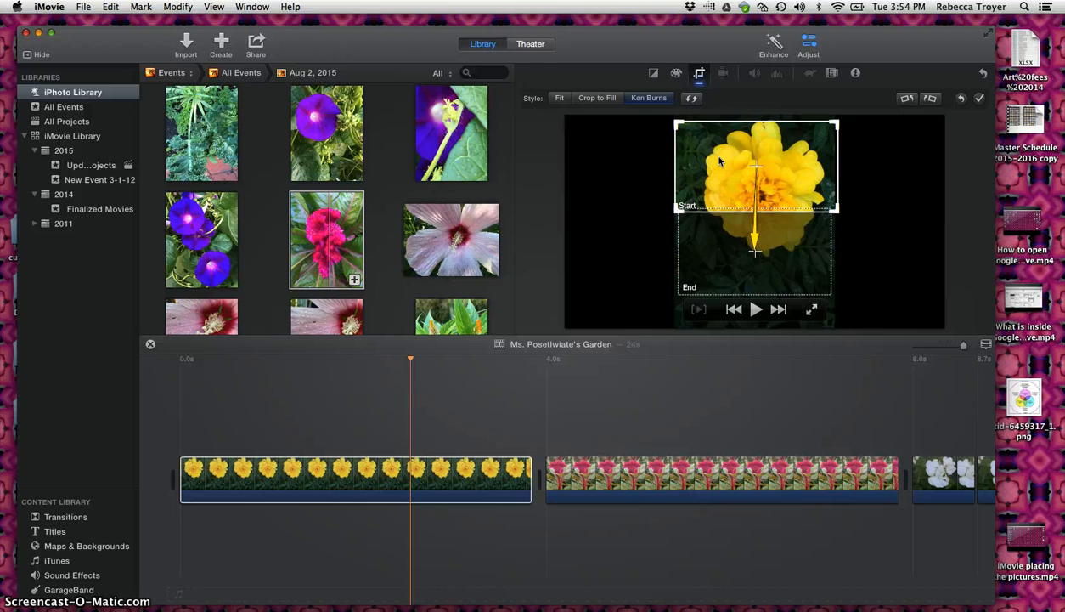
drag(741, 177, 676, 158)
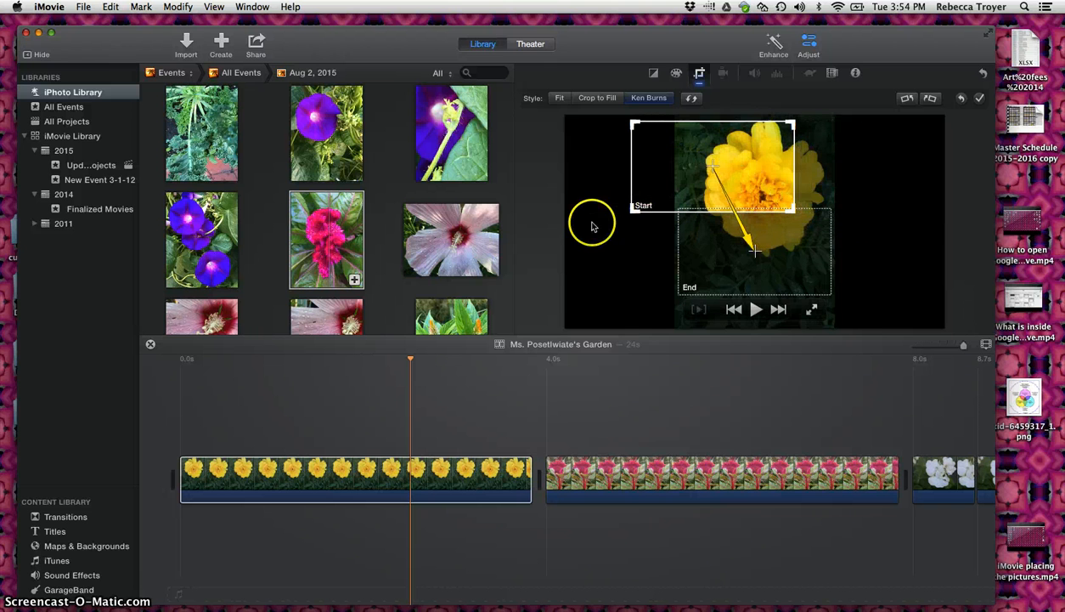
drag(739, 261, 653, 267)
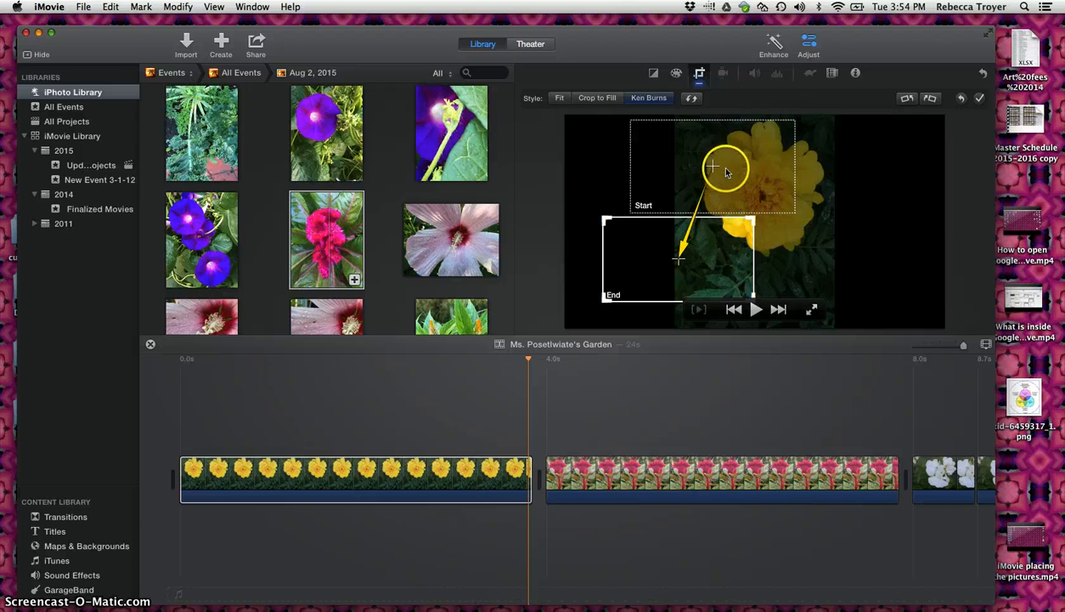
drag(727, 170, 773, 280)
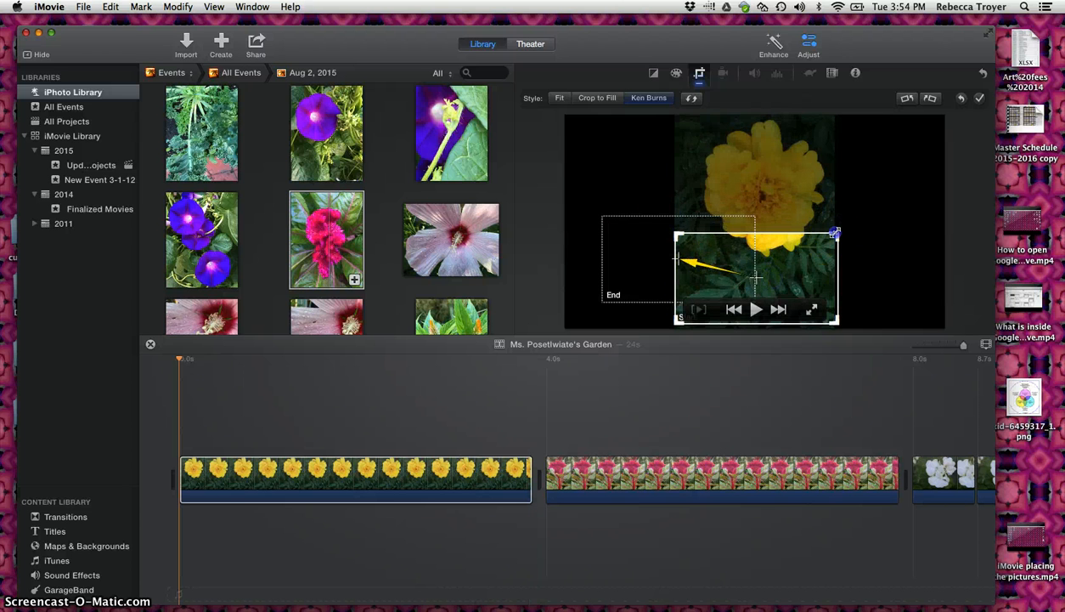
drag(835, 232, 732, 279)
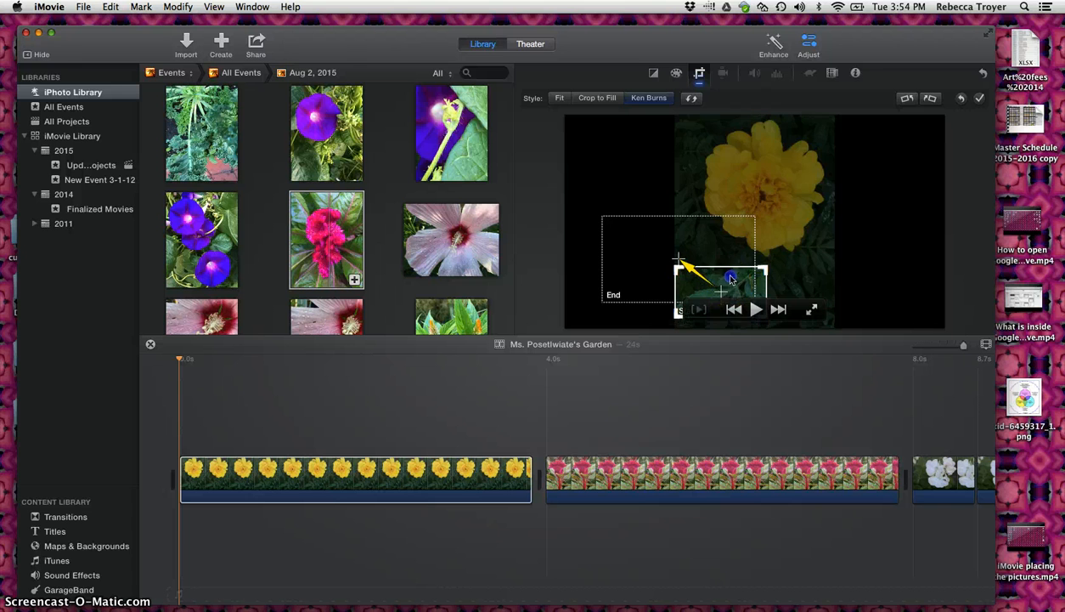
Move the Ken Burns End frame over the yellow flower and shrink it slightly to center on the bloom.
drag(665, 239, 744, 156)
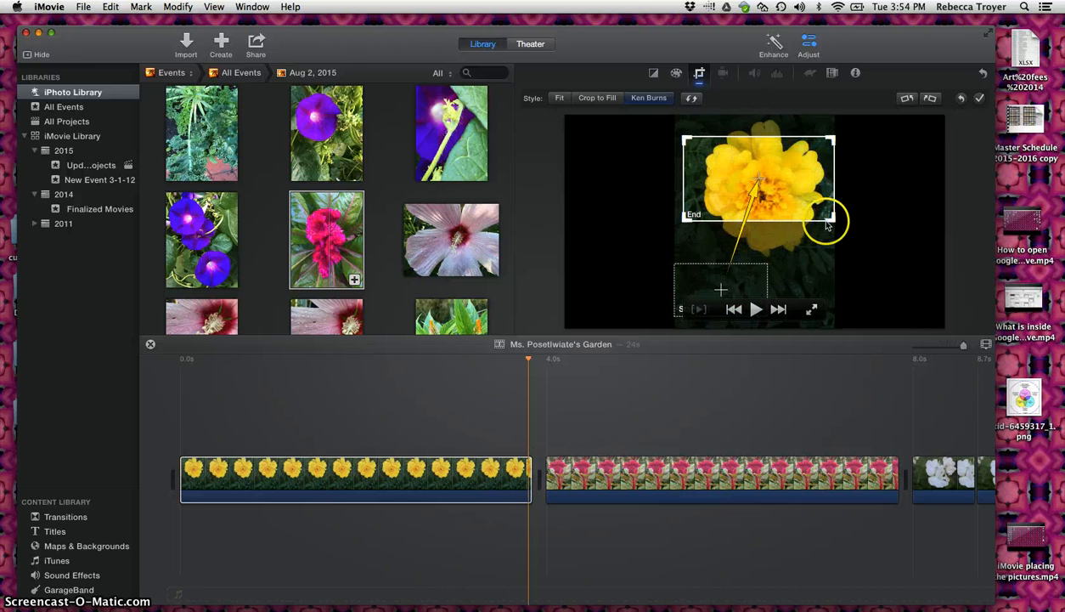
drag(771, 170, 767, 202)
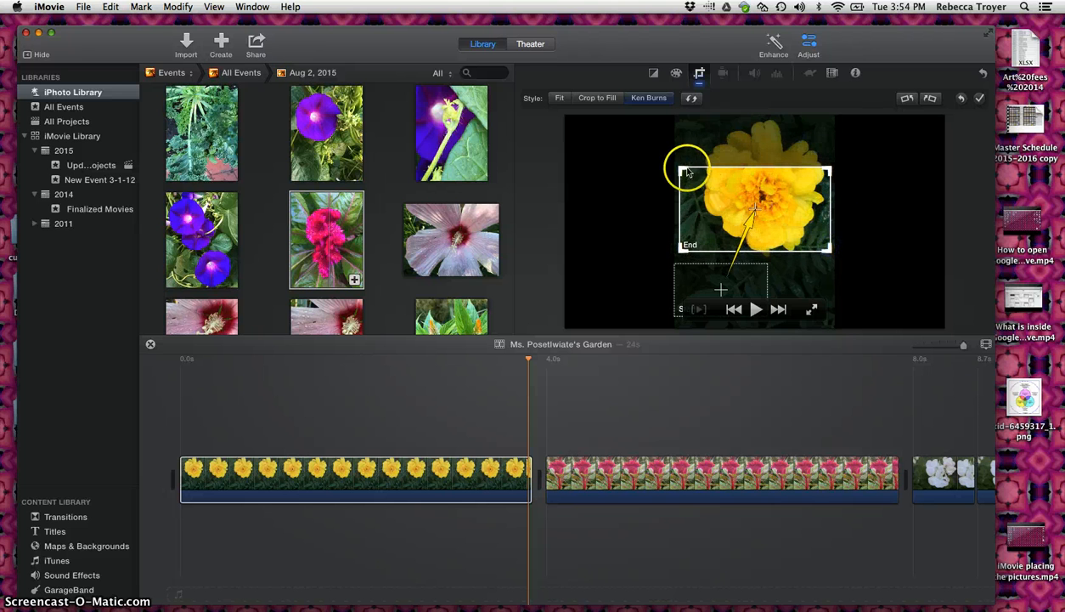
drag(681, 163, 692, 143)
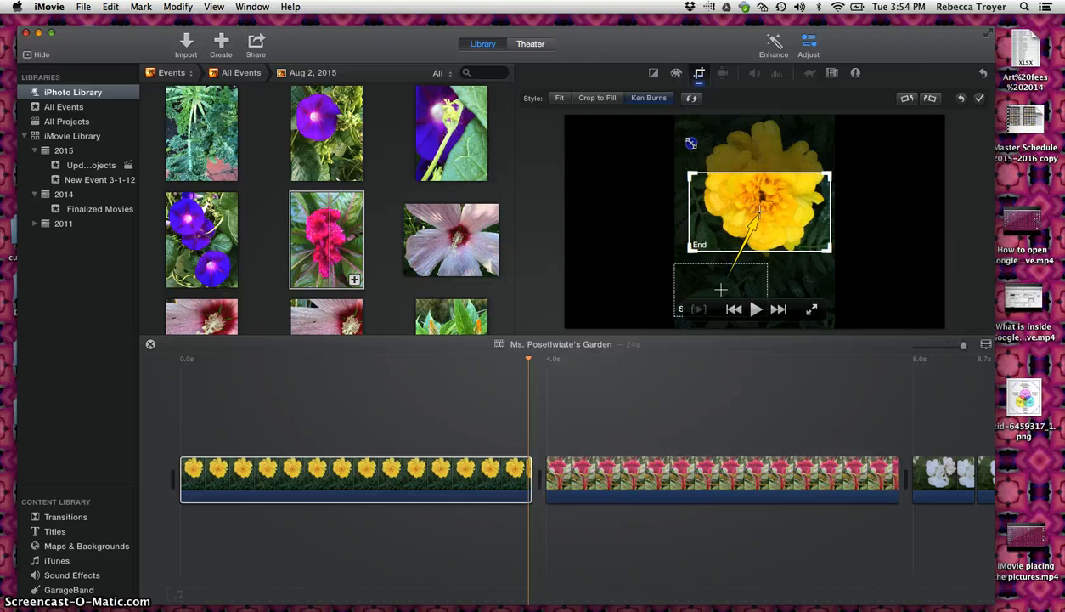
drag(760, 195, 763, 173)
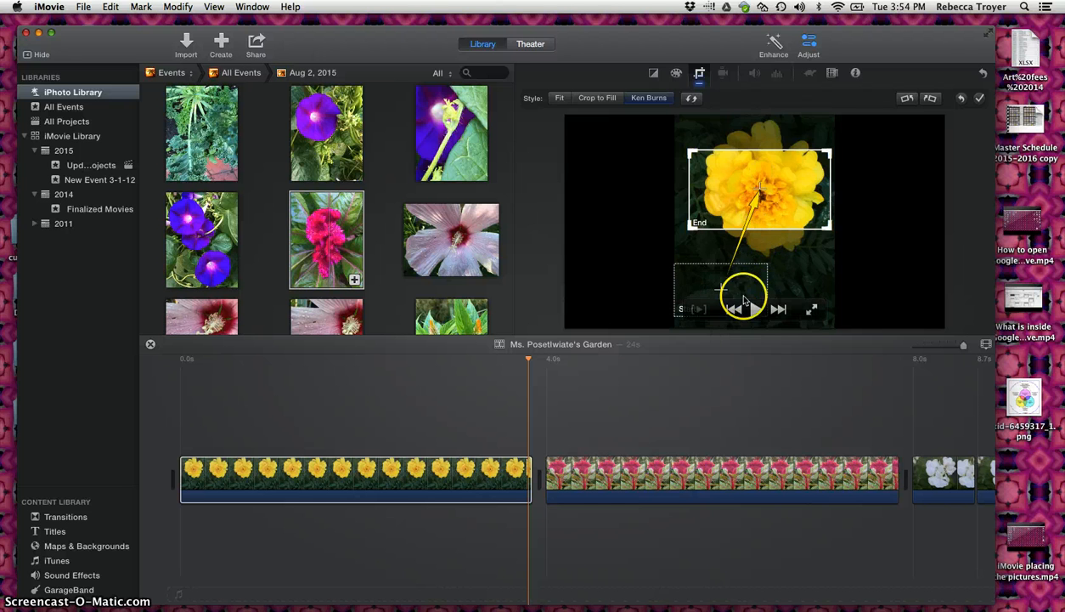
Play back the yellow flower clip to check the Ken Burns move from the corner leaves to the bloom.
click(757, 311)
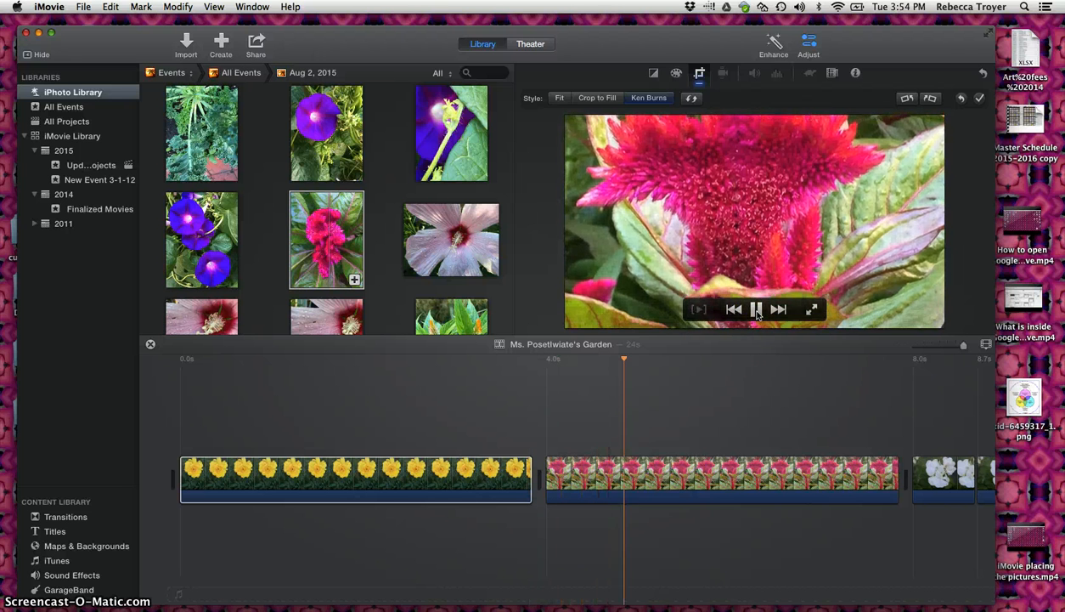
click(235, 499)
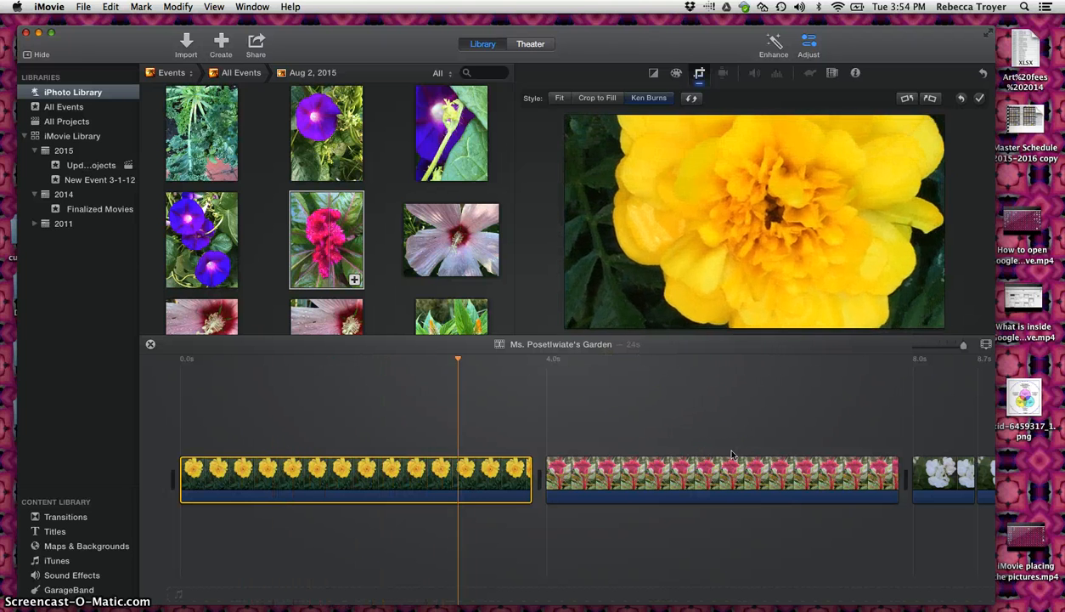
click(190, 478)
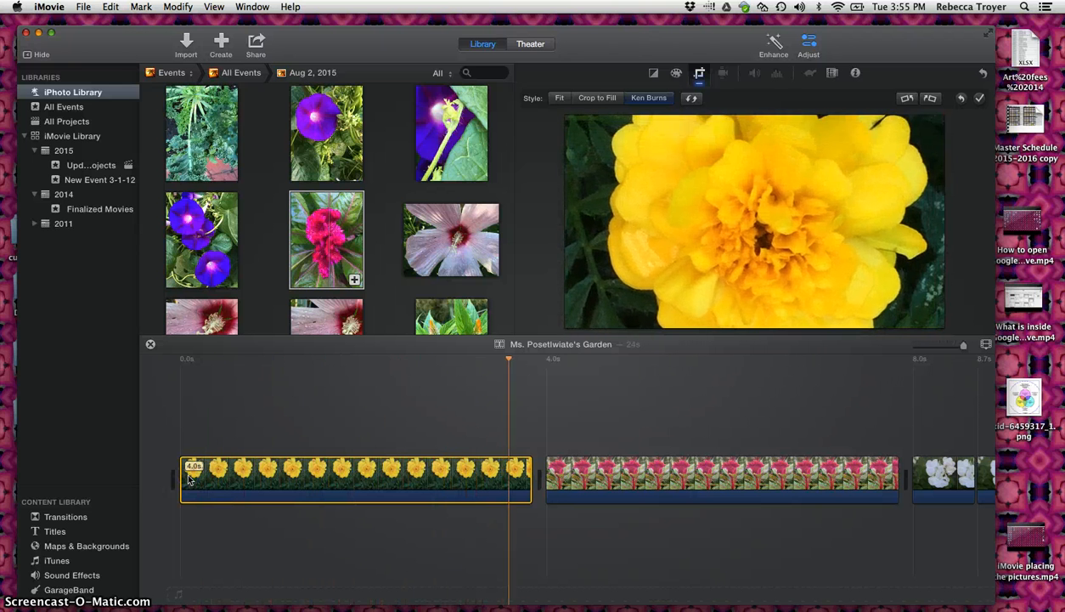
click(319, 468)
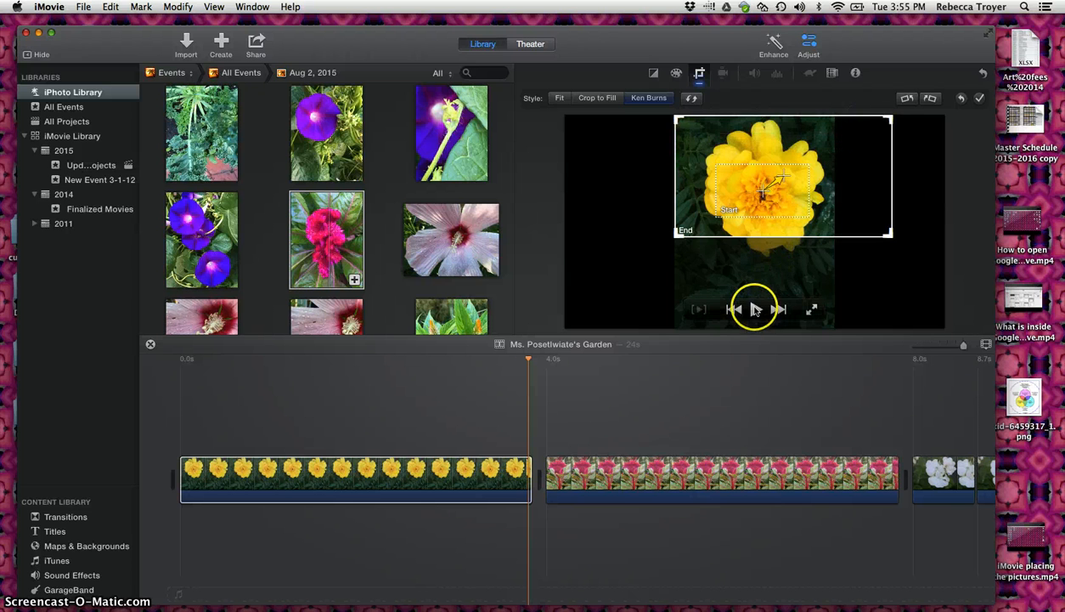
Replay the yellow flower clip from near its start to check the Ken Burns zoom out from the flower's center.
click(755, 309)
click(223, 497)
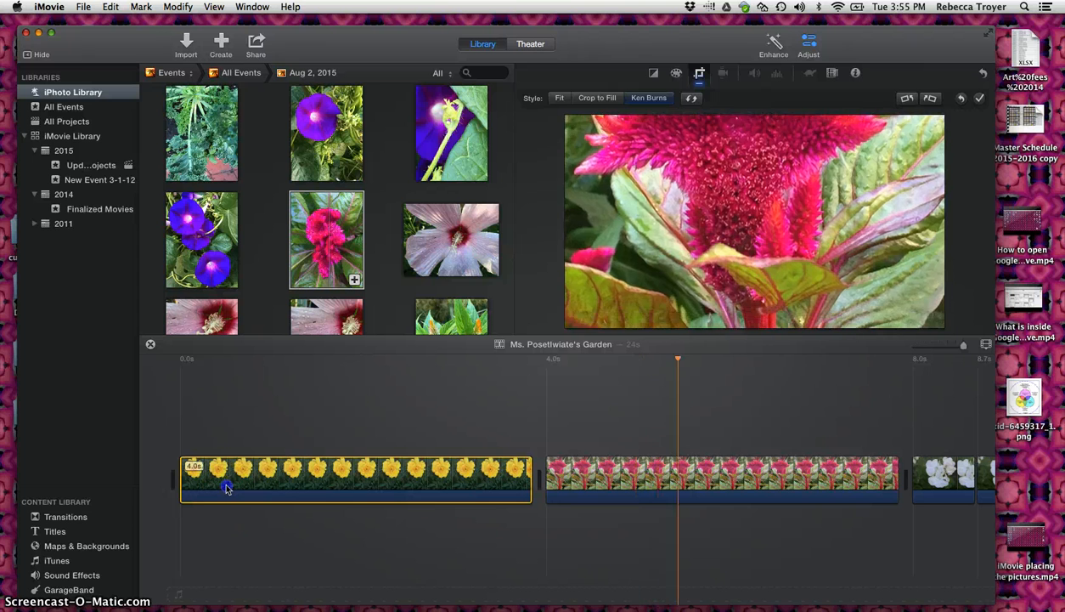
click(652, 371)
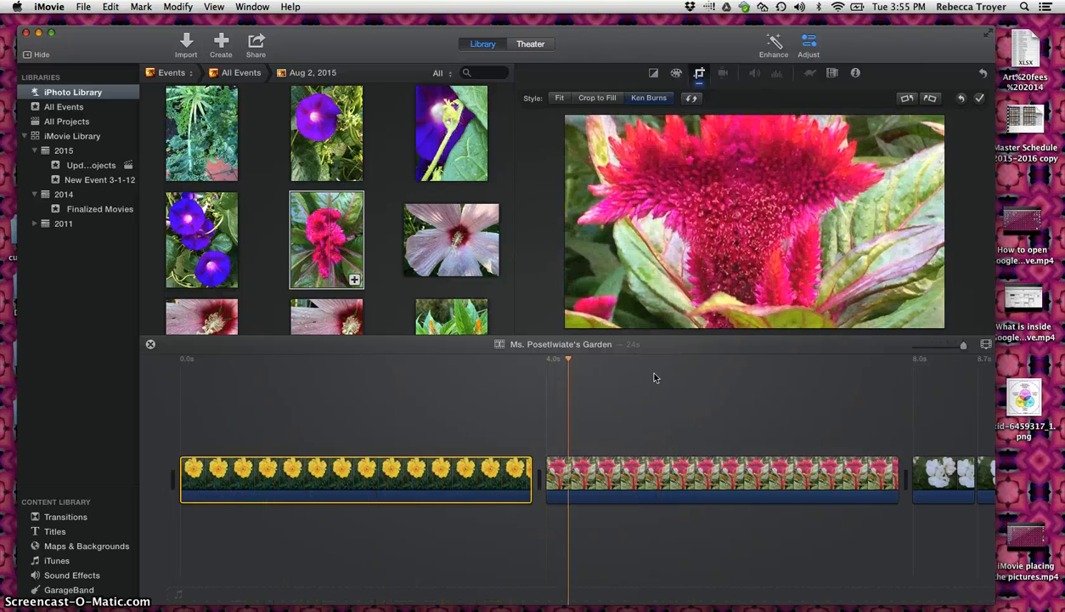
click(299, 478)
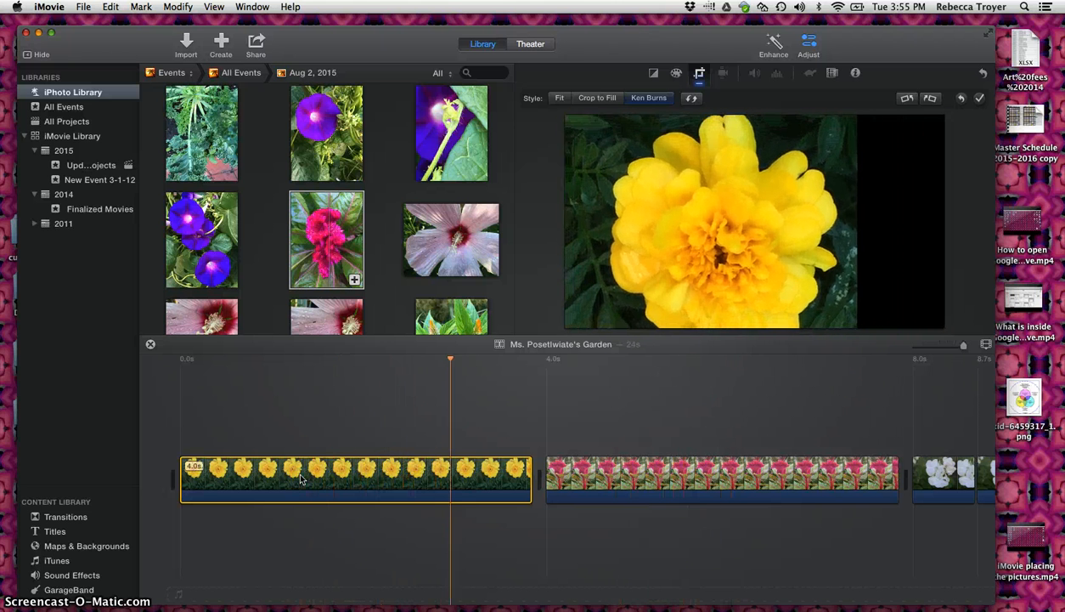
click(234, 488)
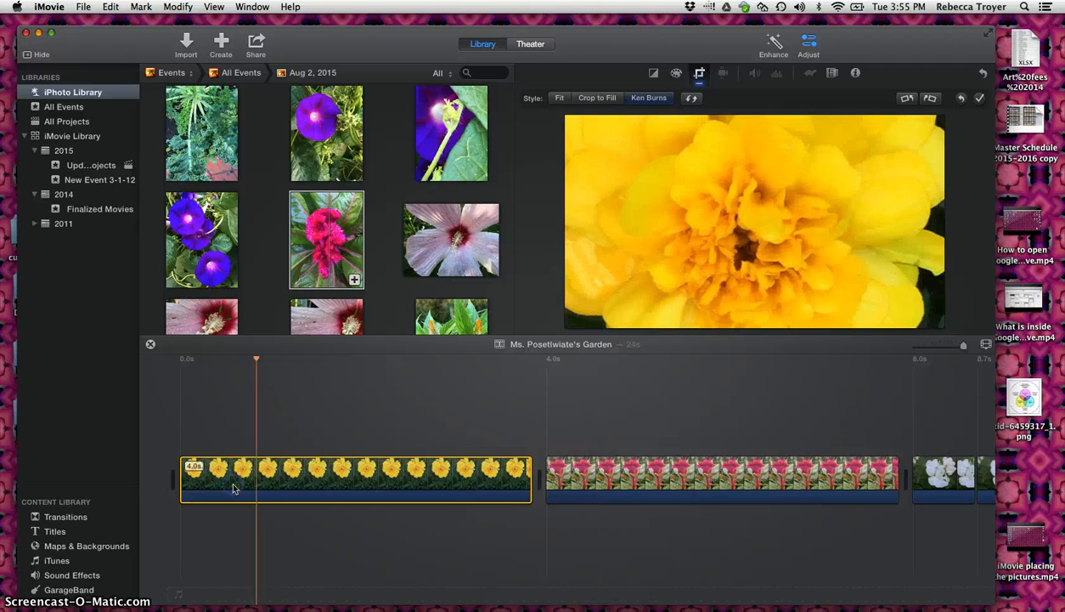
key(space)
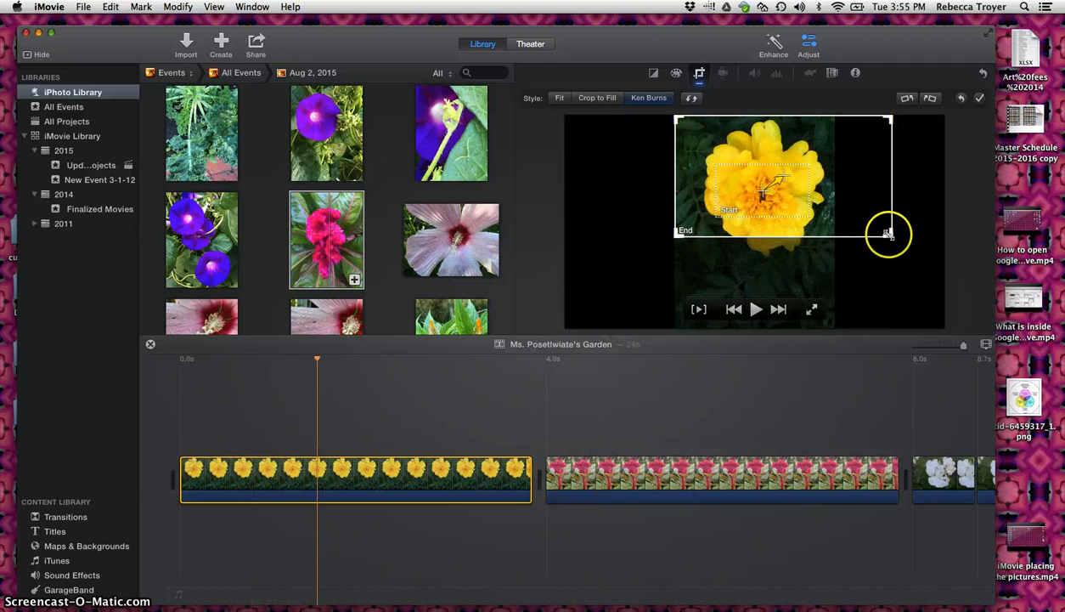
Reframe the yellow flower's Ken Burns move with a larger Start frame over the upper petals and a slightly smaller End frame centered on the bloom.
drag(889, 234, 879, 247)
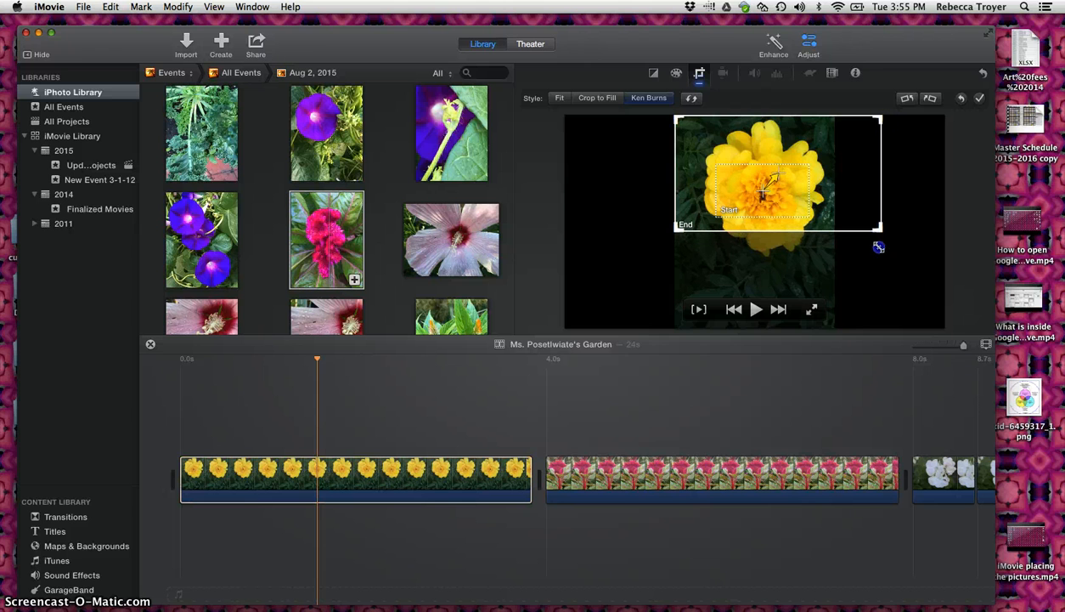
click(772, 175)
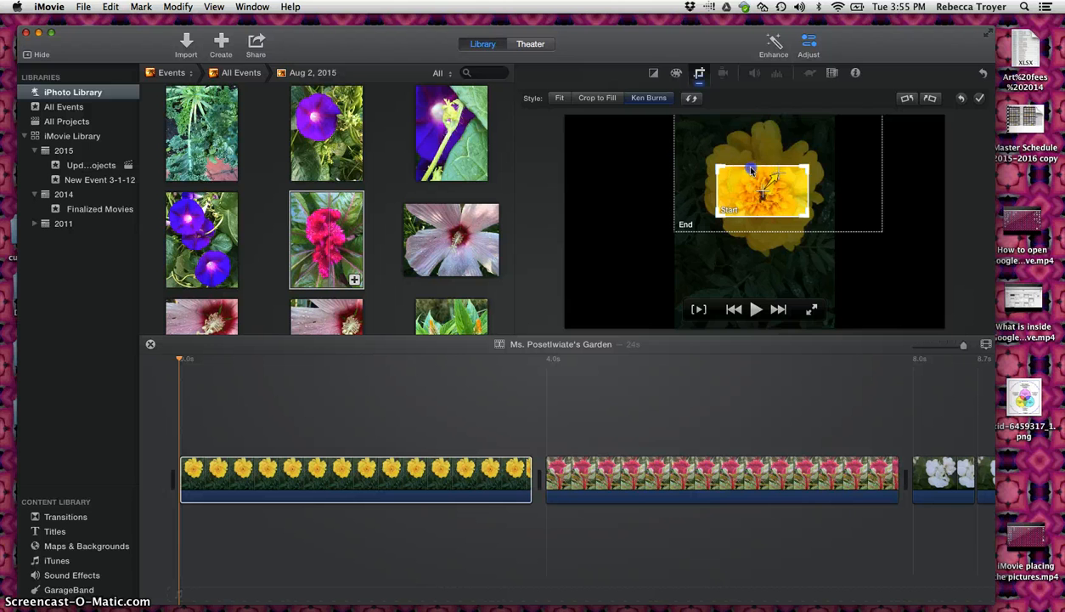
drag(750, 170, 751, 143)
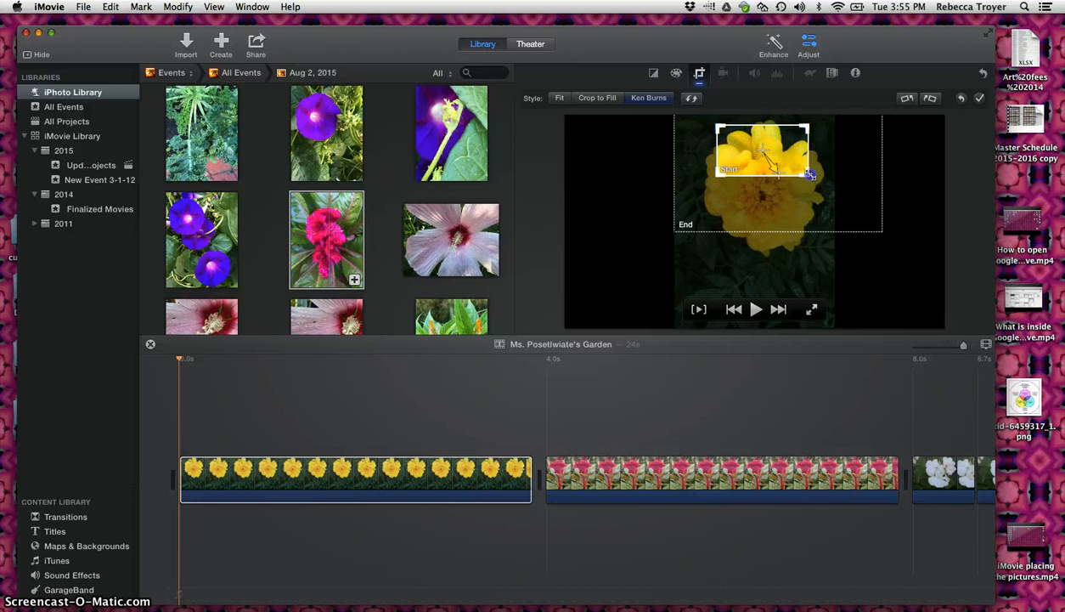
drag(810, 174, 841, 200)
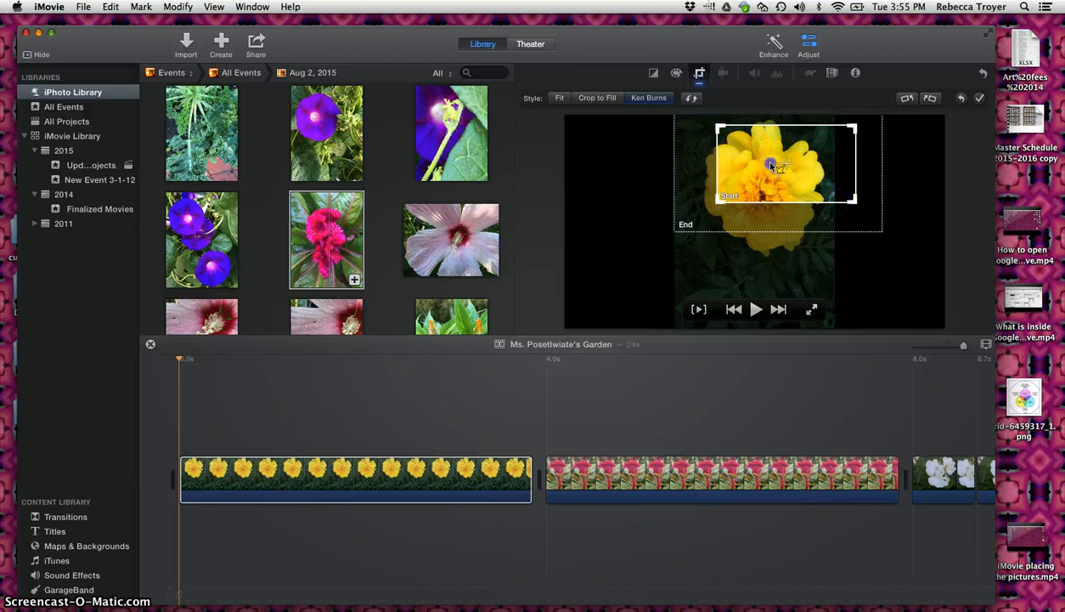
drag(769, 164, 745, 159)
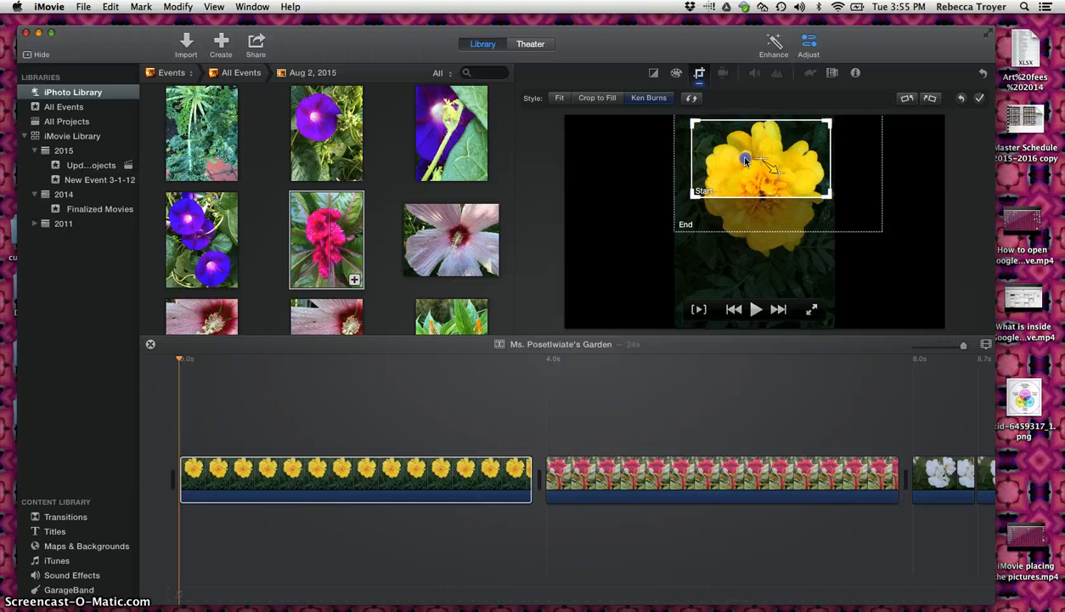
click(757, 221)
drag(752, 219, 747, 254)
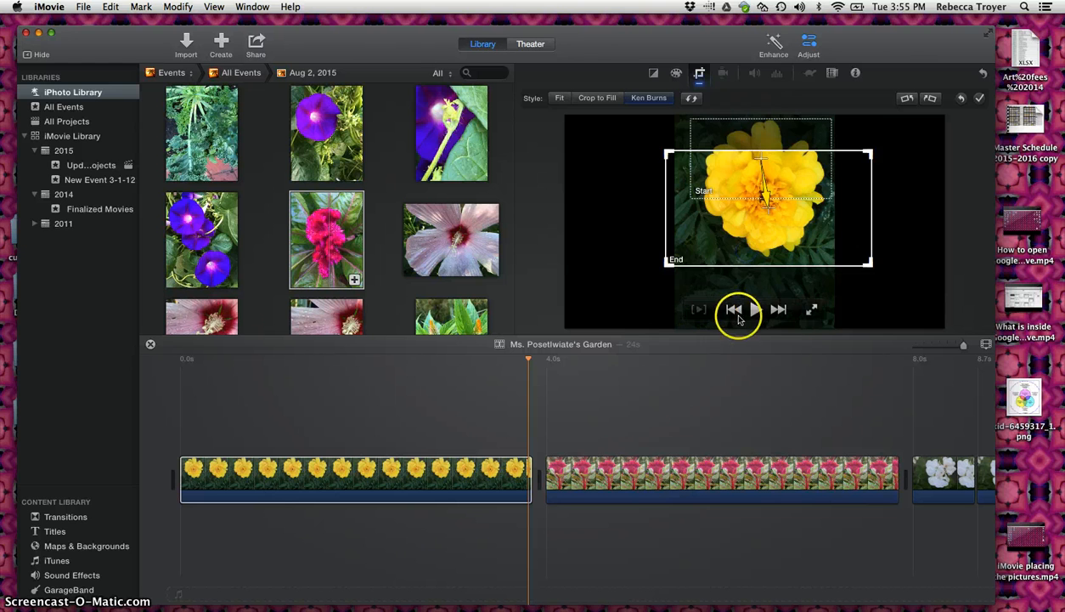
Play back the yellow flower clip from its beginning to check the Ken Burns move from the upper petals to the whole bloom.
click(755, 311)
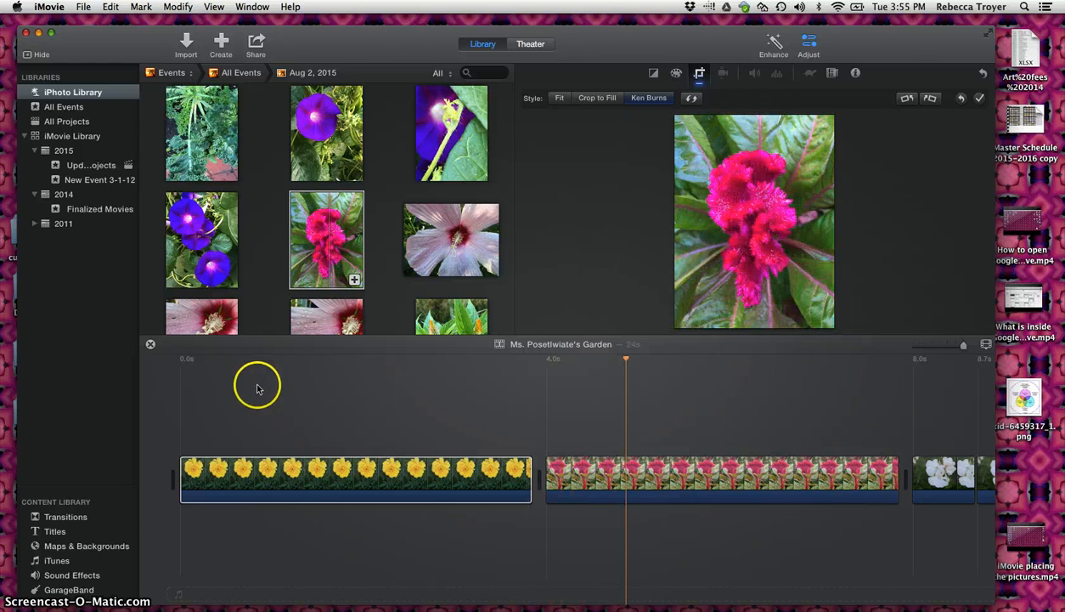
click(208, 474)
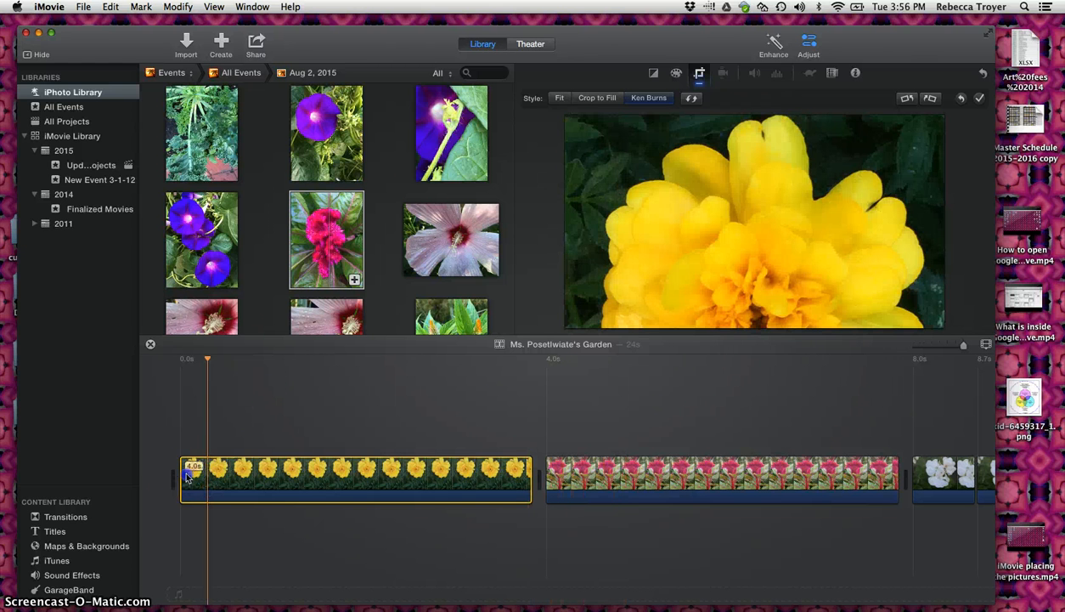
click(188, 477)
key(space)
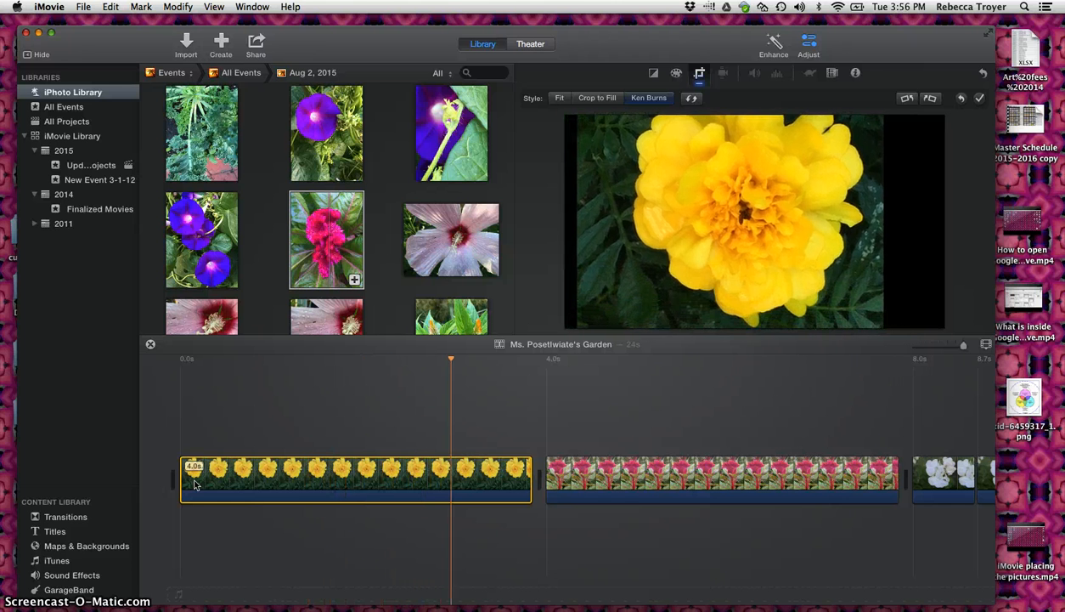
click(253, 465)
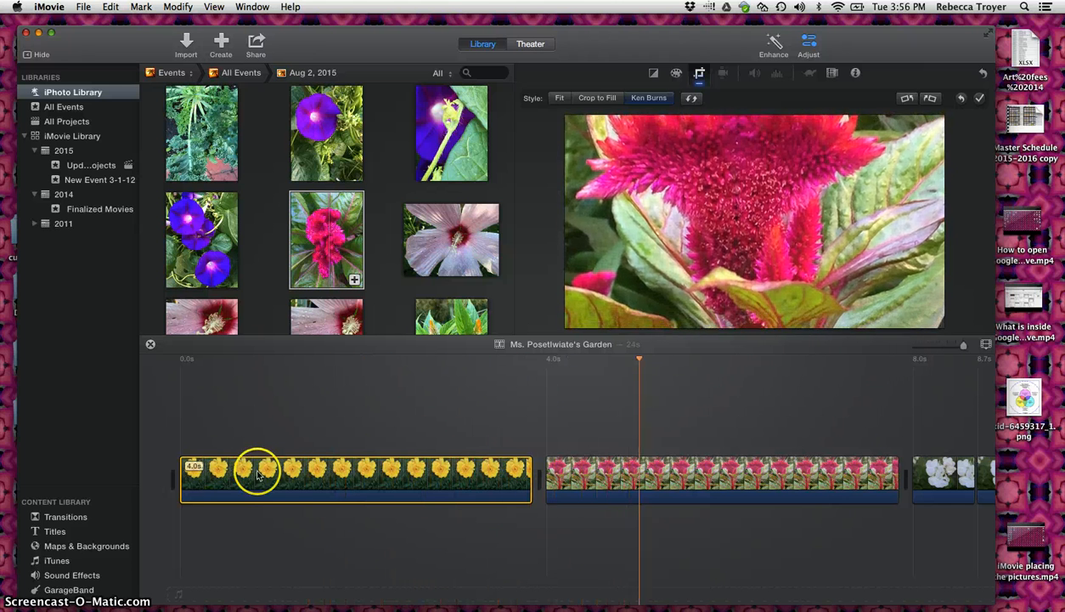
click(524, 342)
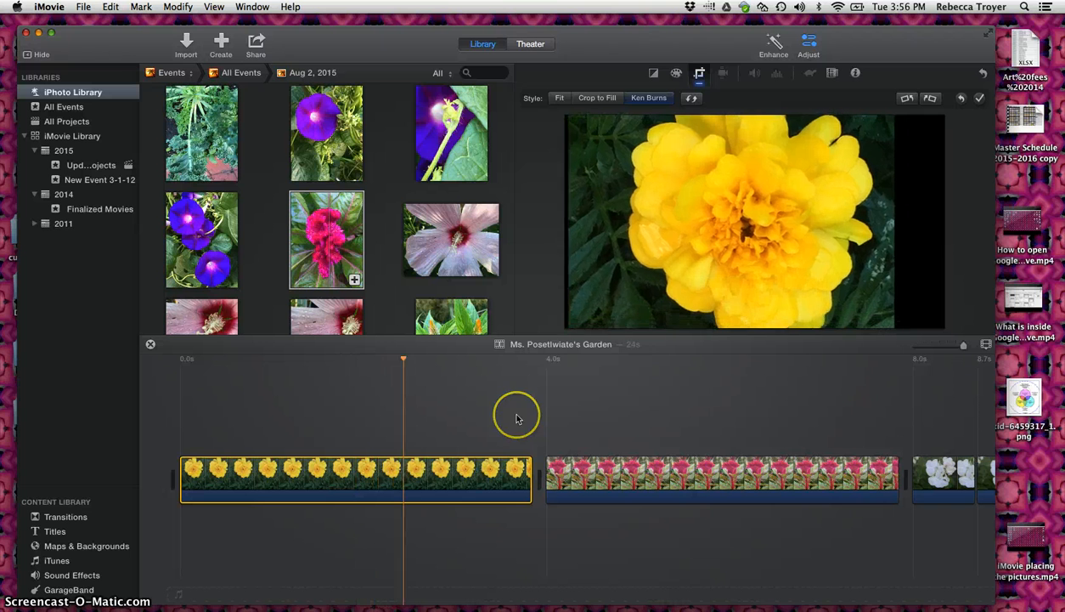
key(space)
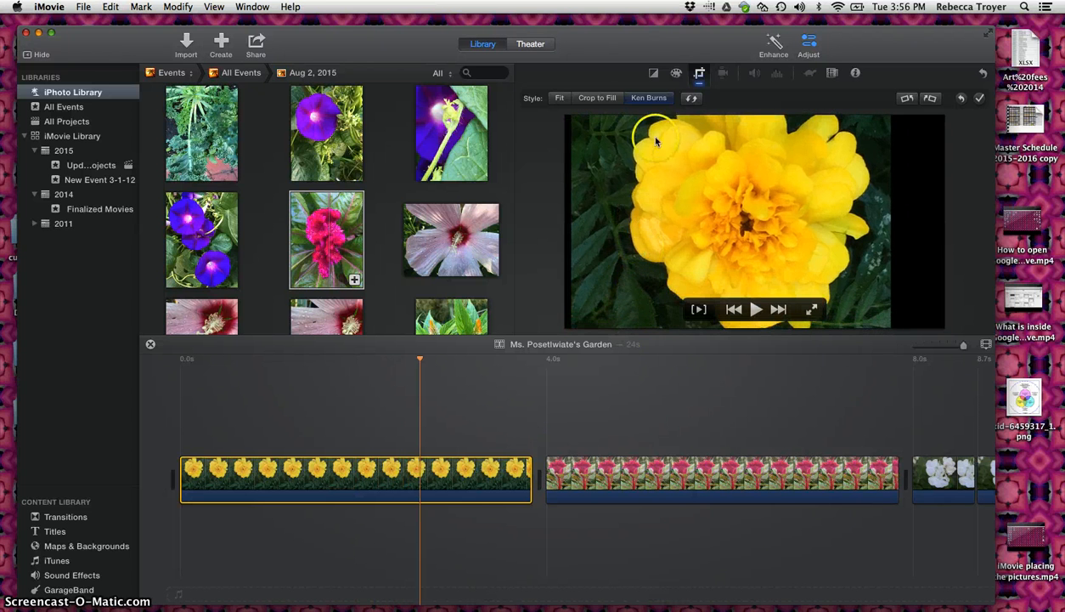
Apply the Fit style to the yellow flower clip and play it back from its beginning.
click(648, 99)
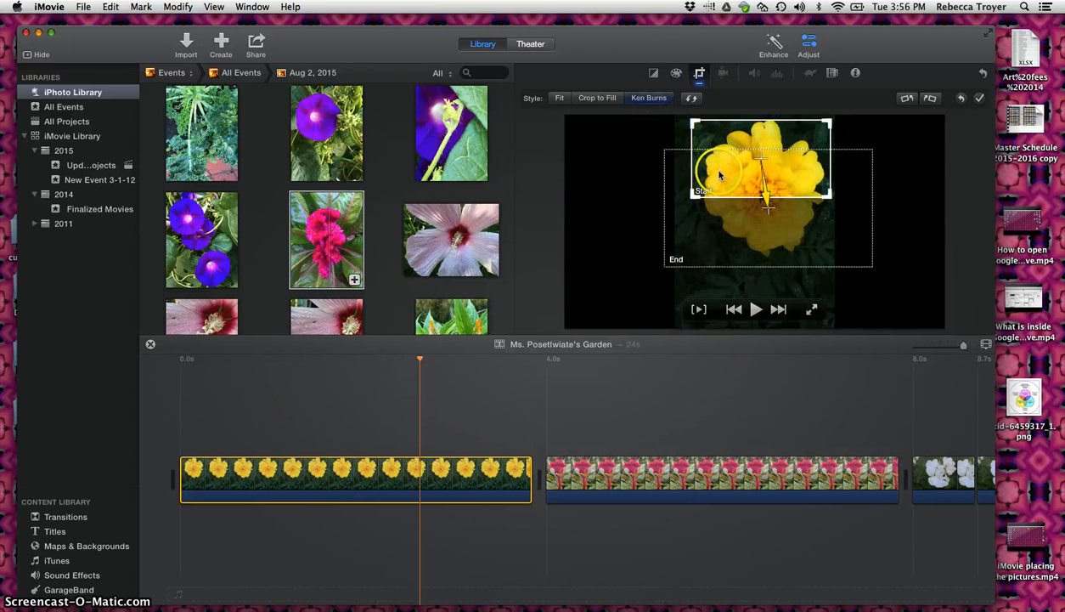
click(560, 99)
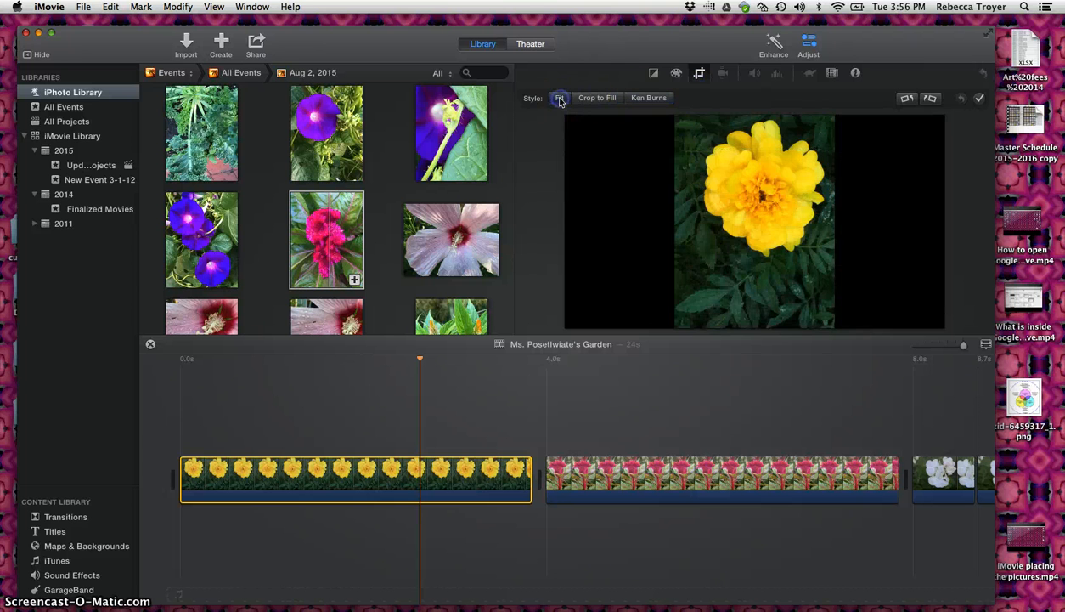
click(327, 246)
click(181, 467)
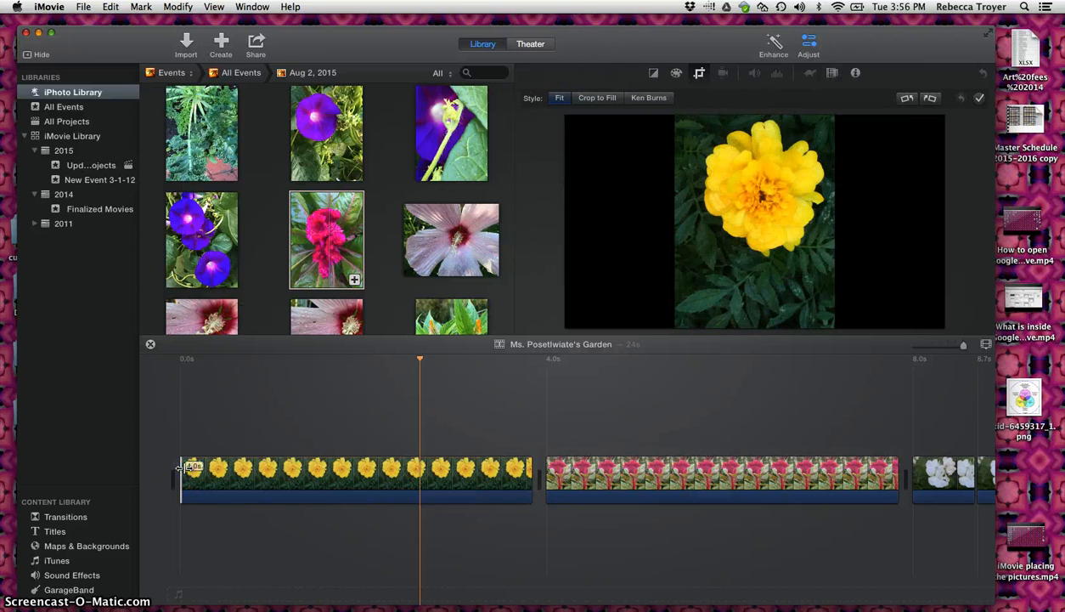
click(194, 469)
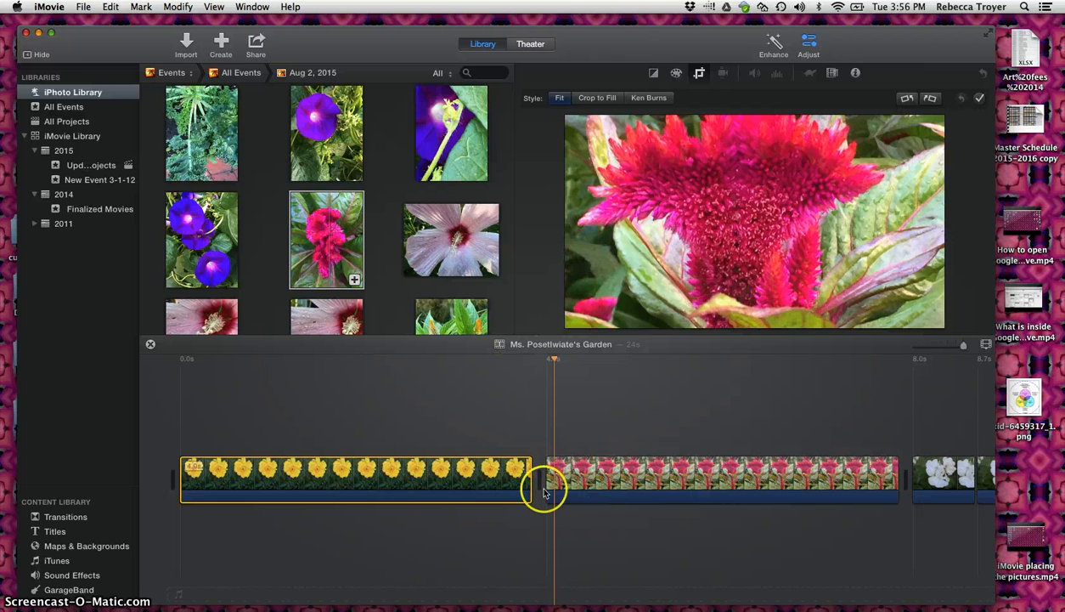
Set the pink flower clip's Ken Burns End frame over the bloom and its Start frame over the stem at the photo's bottom.
click(594, 474)
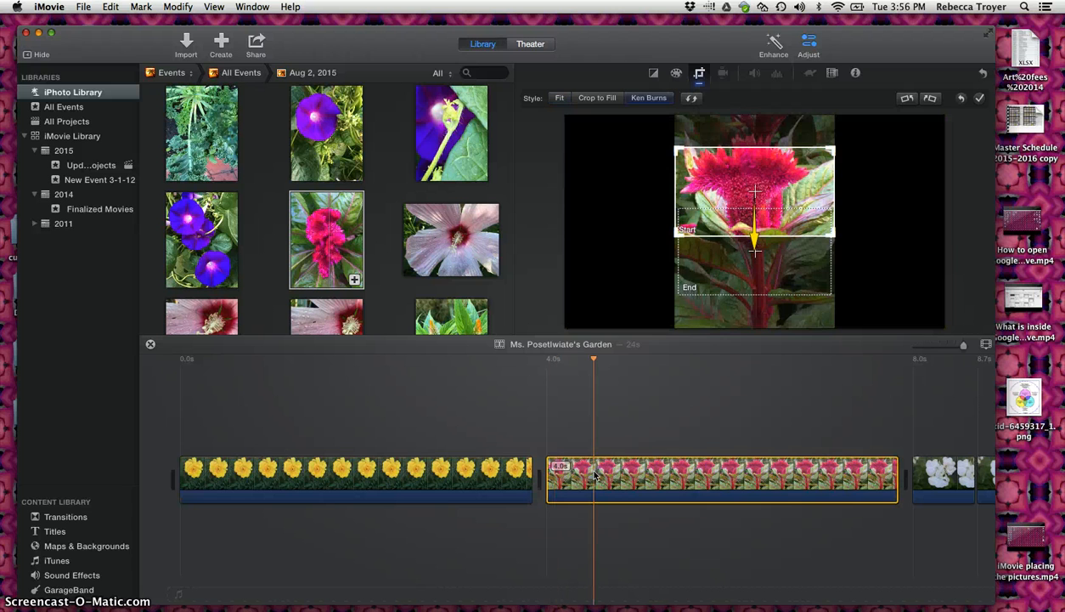
click(750, 279)
drag(750, 279, 747, 173)
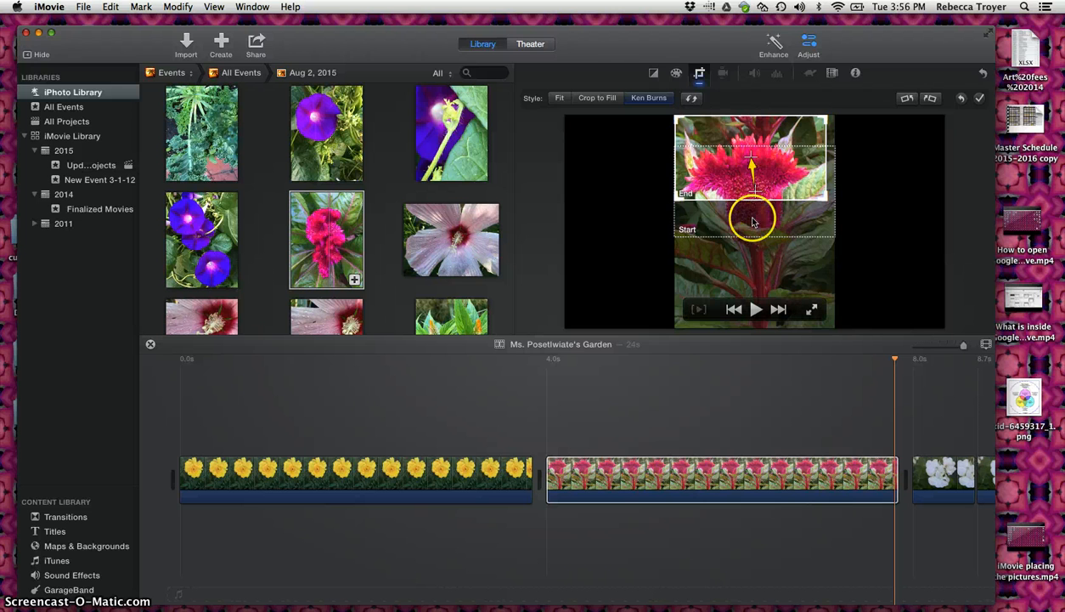
drag(759, 181, 767, 321)
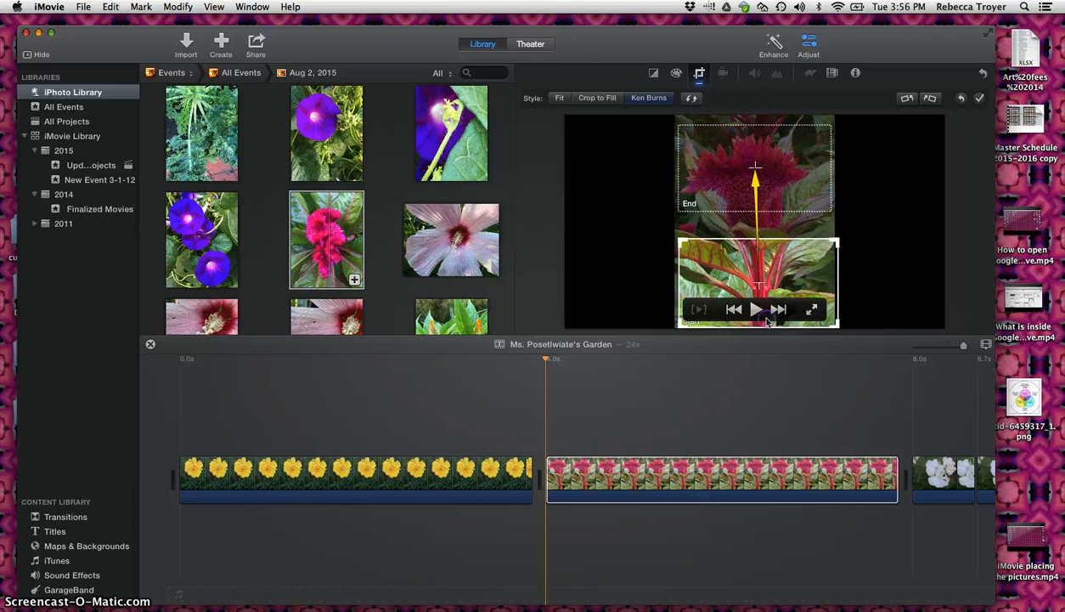
Play back the pink flower clip to check the Ken Burns move from the stem up to the bloom.
click(756, 311)
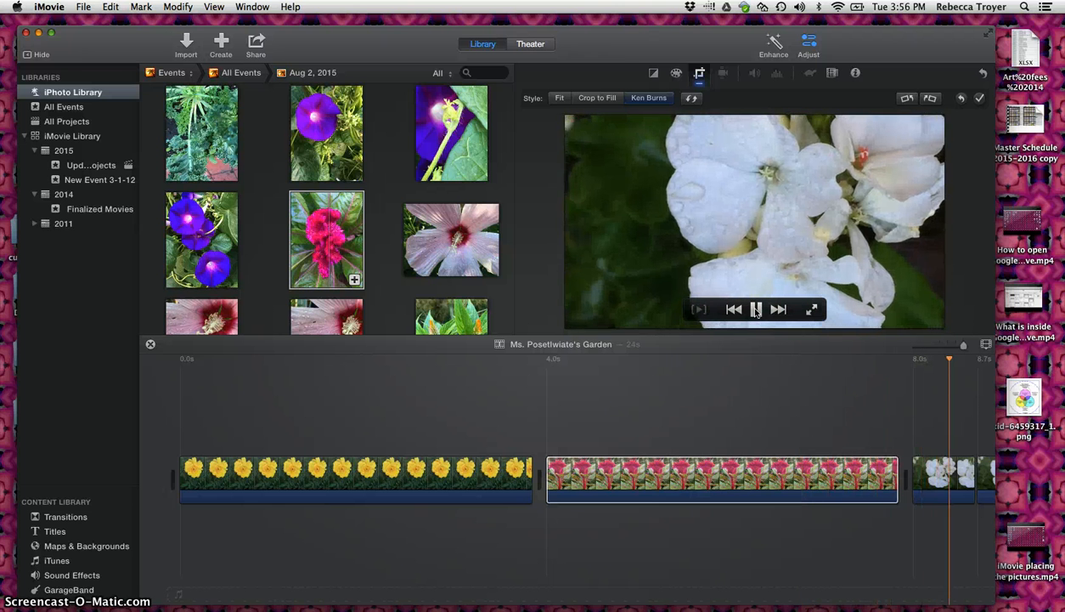
scroll(551, 469, right, 3)
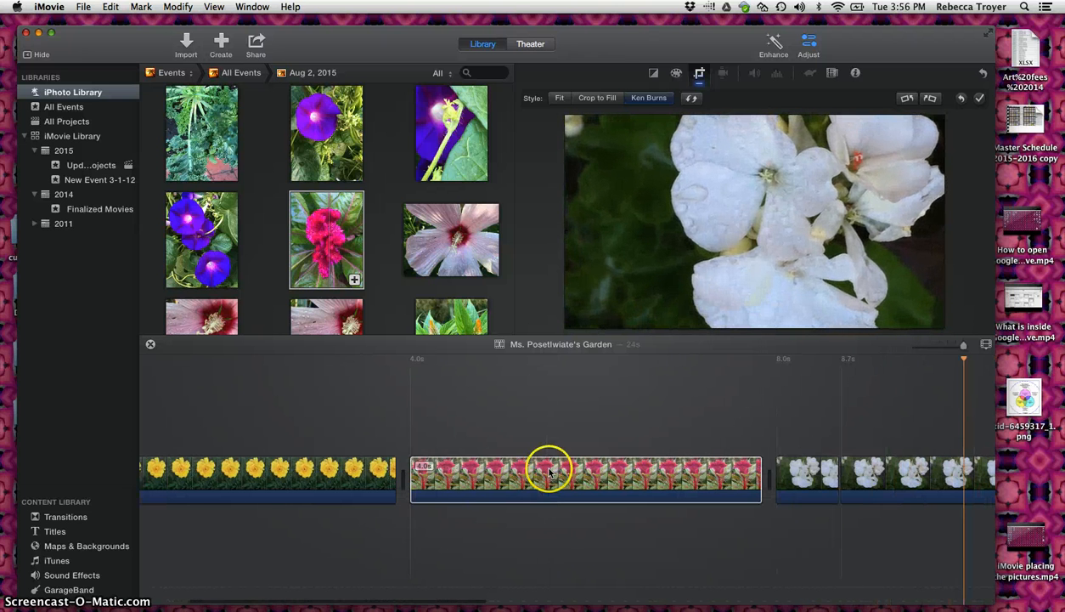
click(429, 495)
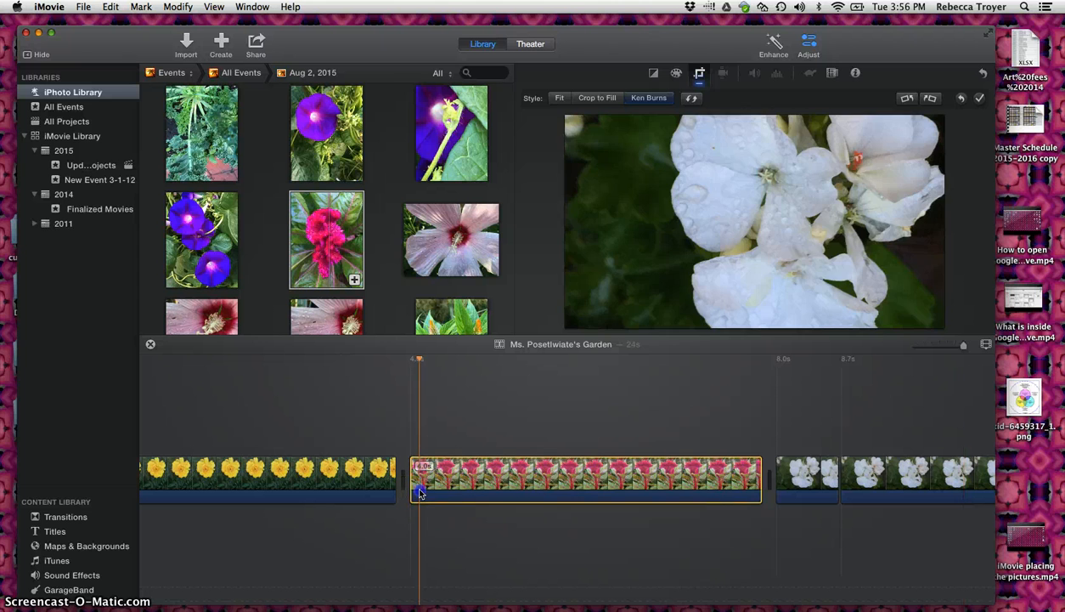
key(space)
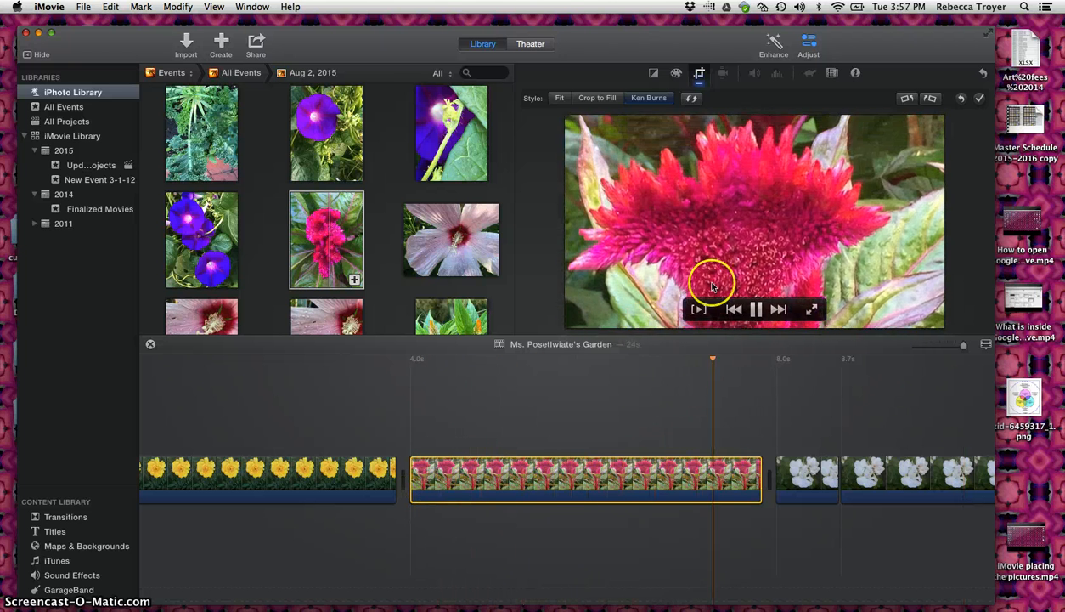
click(603, 483)
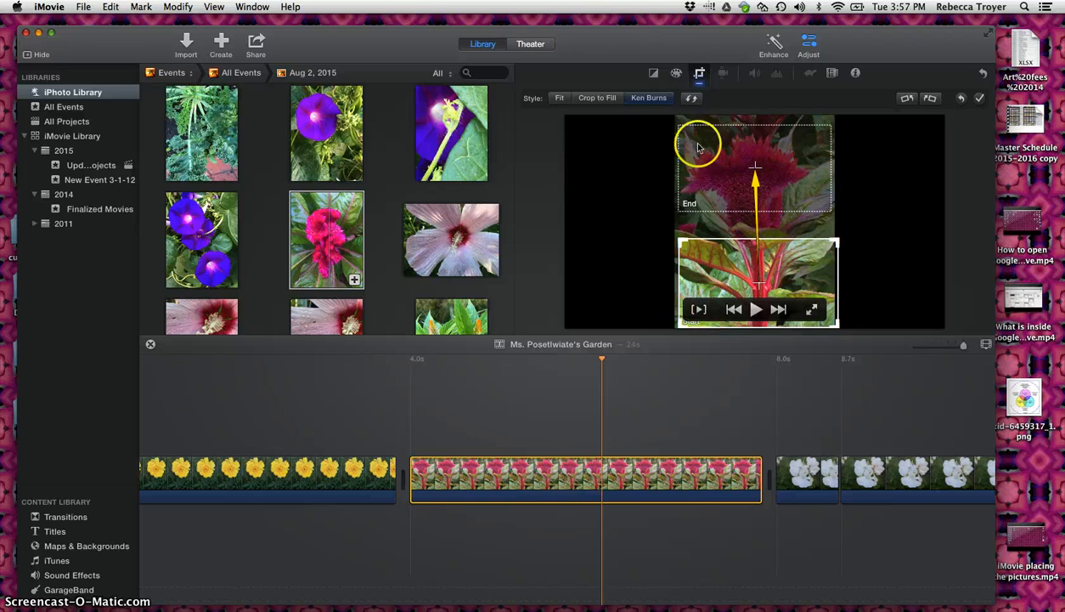
Play back the short 0.7 s white flower clip from its start to check its Ken Burns move.
click(802, 478)
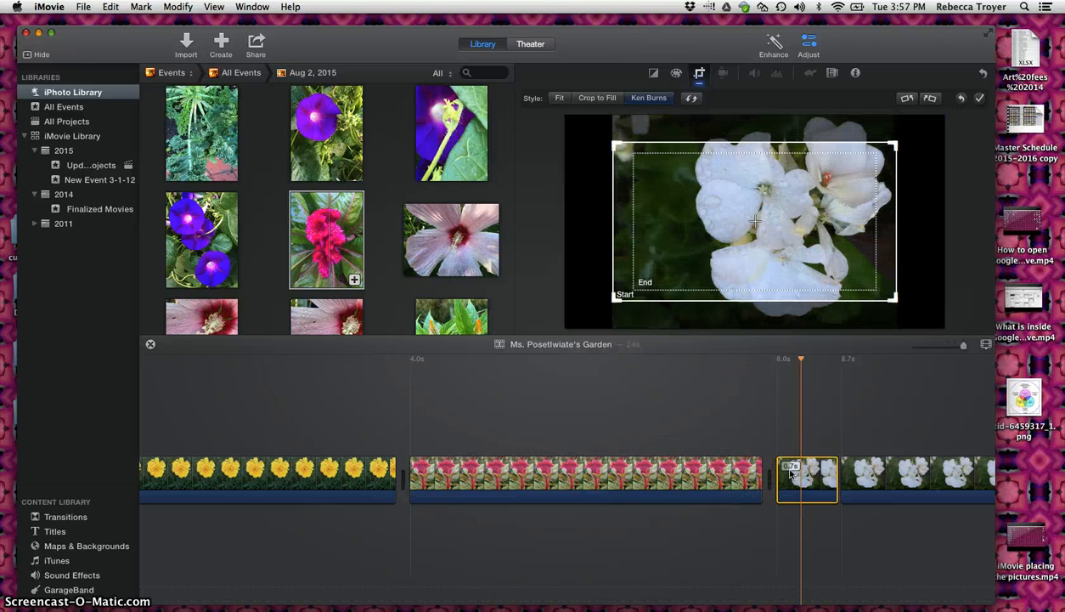
key(space)
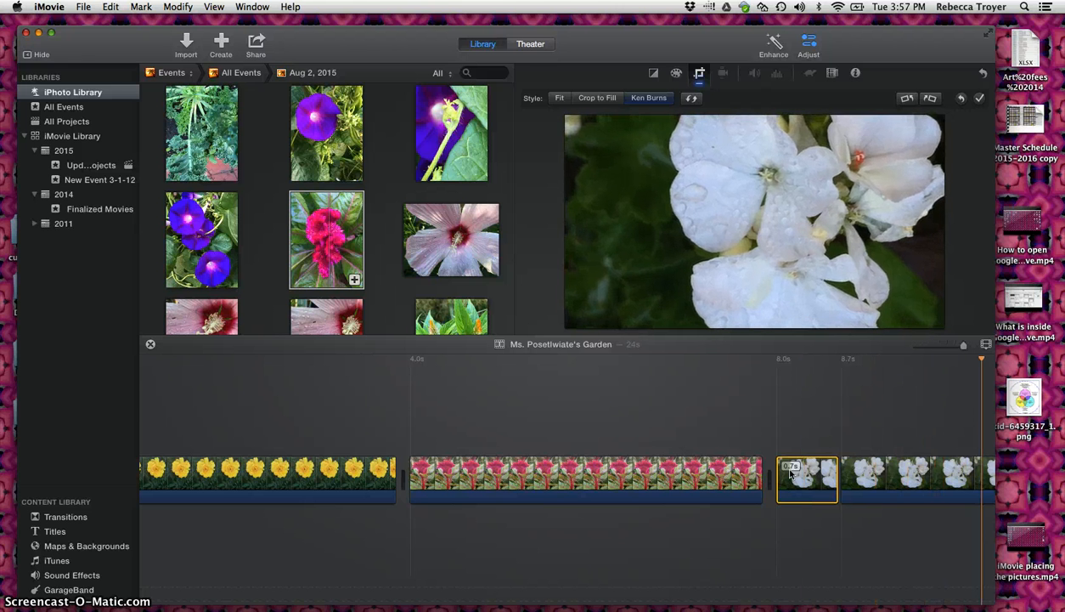
click(623, 480)
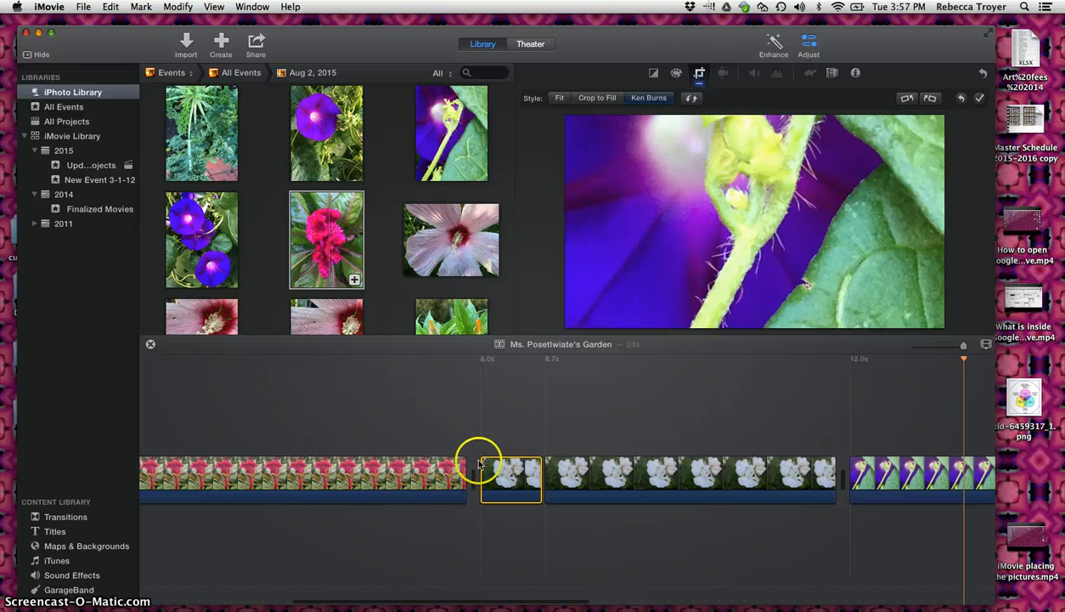
click(479, 463)
key(space)
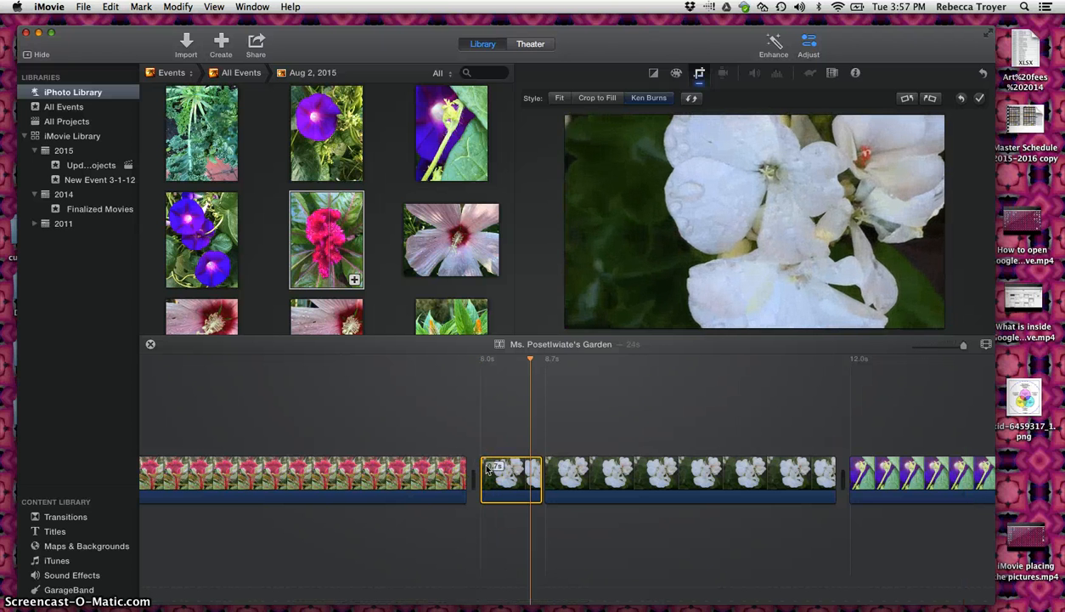
Open the precision editor at the cut between the two white flower pieces and rejoin them into one 4.0 s clip.
click(537, 450)
click(561, 474)
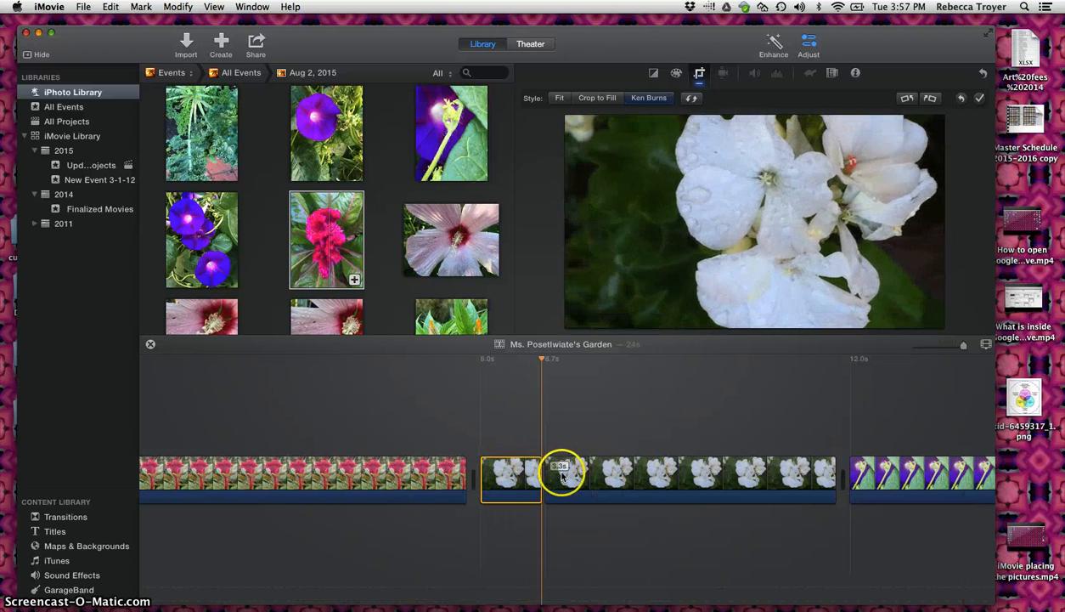
double_click(541, 476)
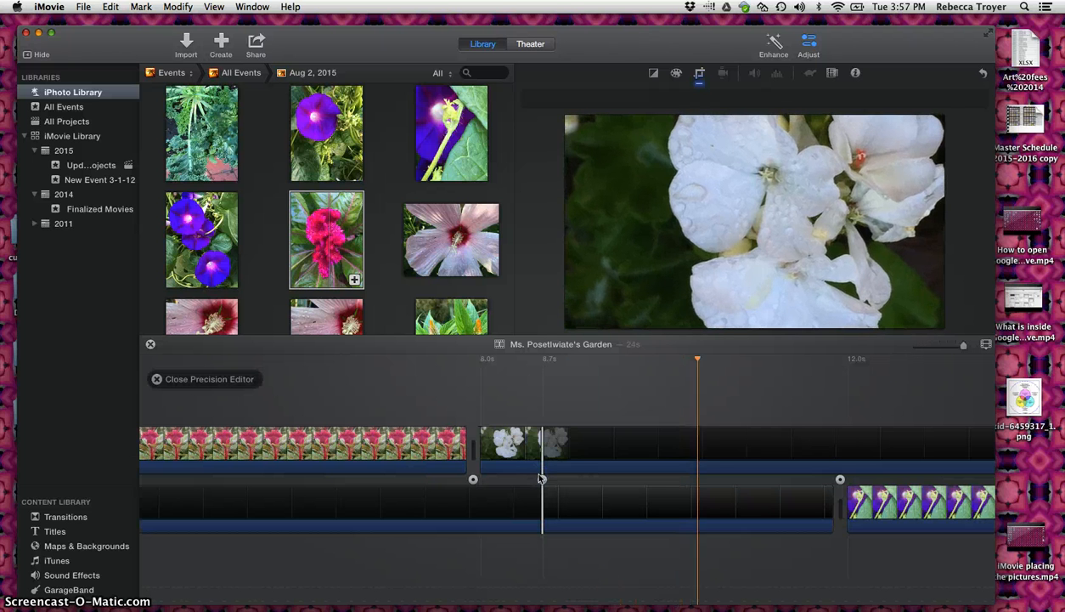
click(542, 478)
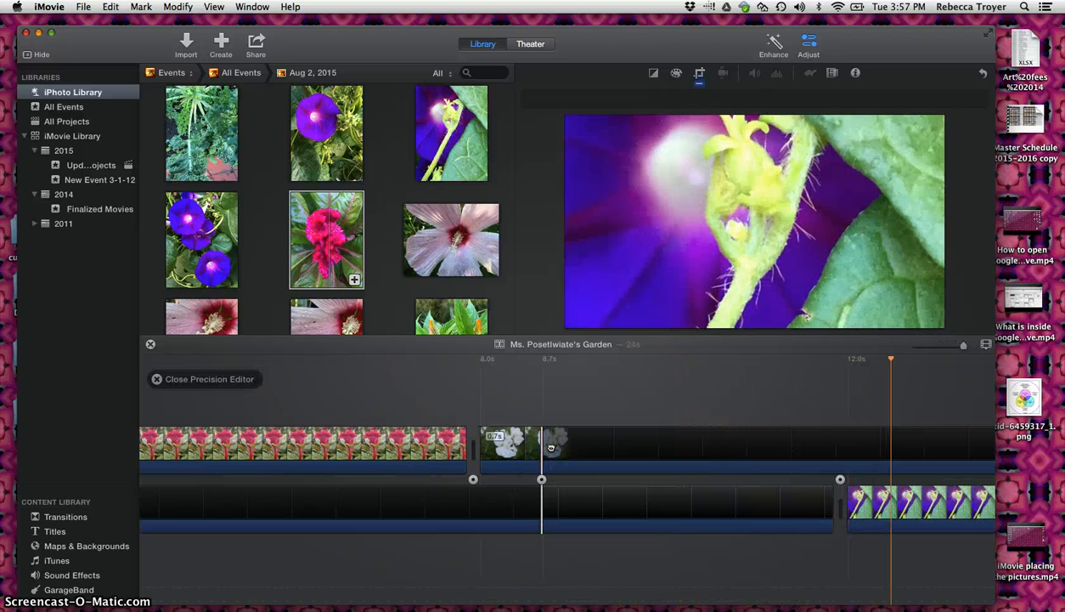
double_click(476, 475)
click(493, 470)
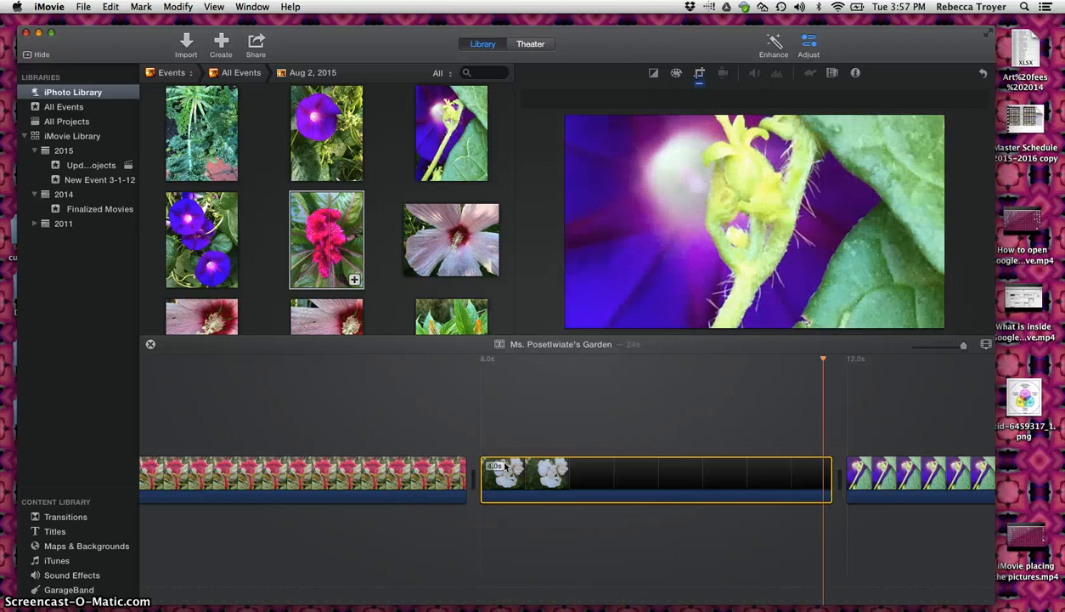
Select the rejoined white flower clip and display its Ken Burns cropping frames.
click(442, 474)
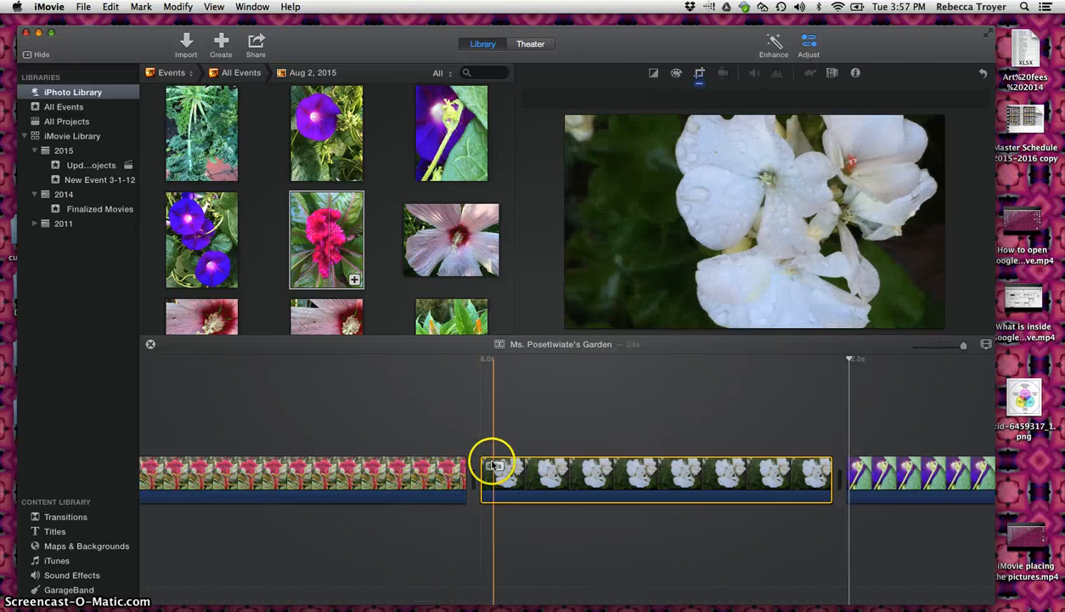
mouse_move(604, 120)
click(459, 421)
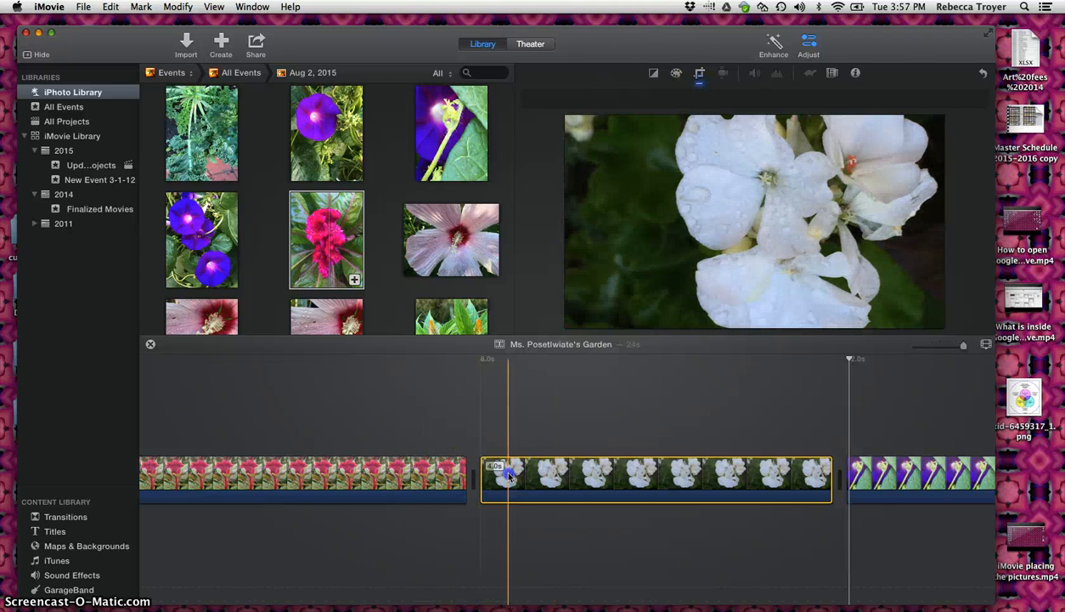
click(700, 75)
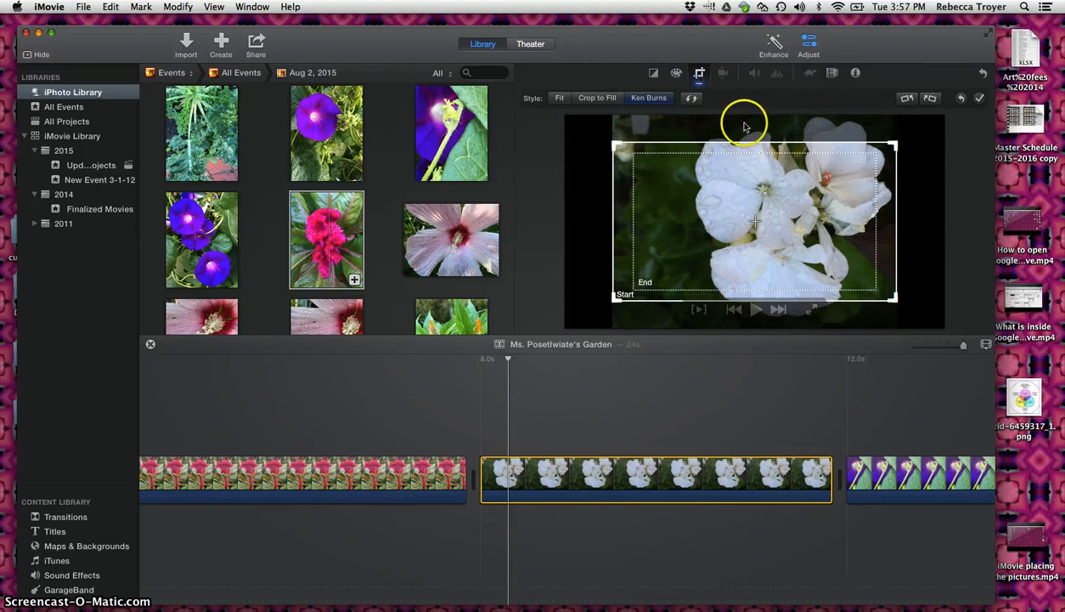
Shift the white flower clip's Start frame up and right in the photo, and shrink the End frame onto the two upper blossoms.
drag(784, 189, 822, 156)
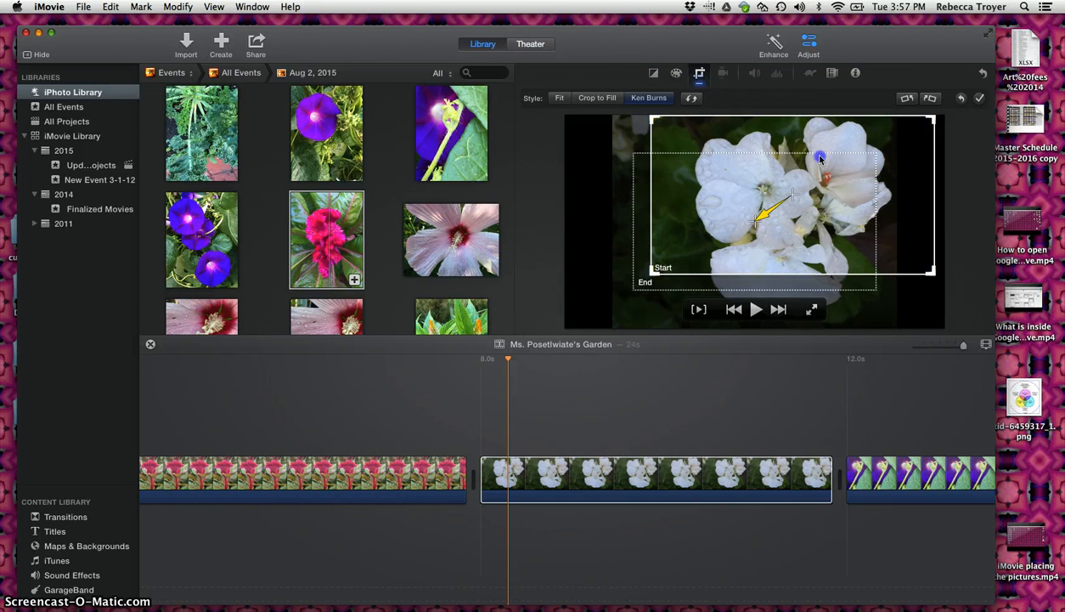
click(675, 263)
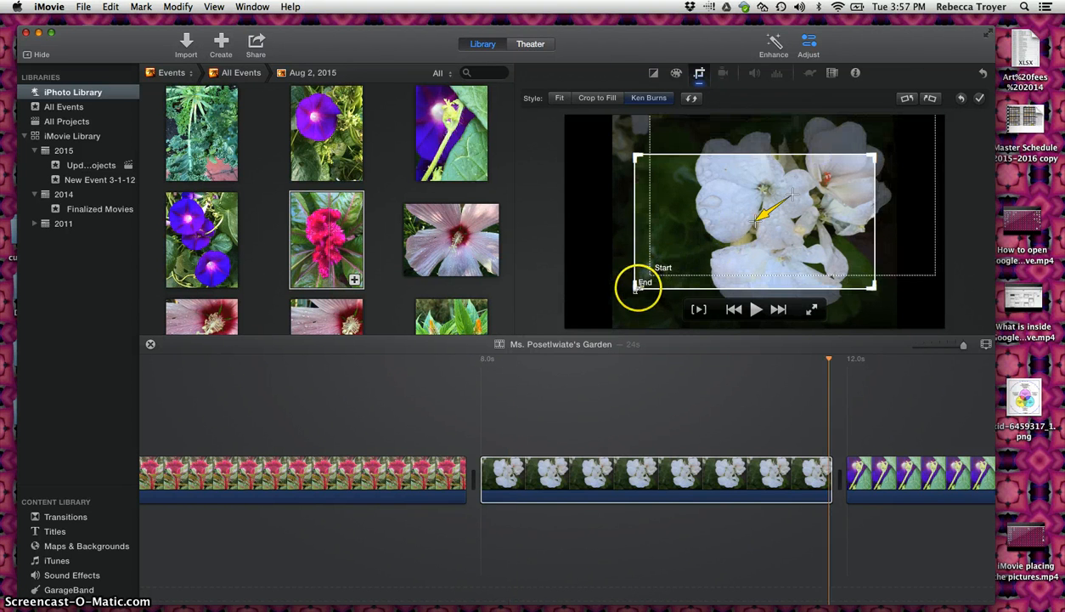
drag(666, 291, 701, 293)
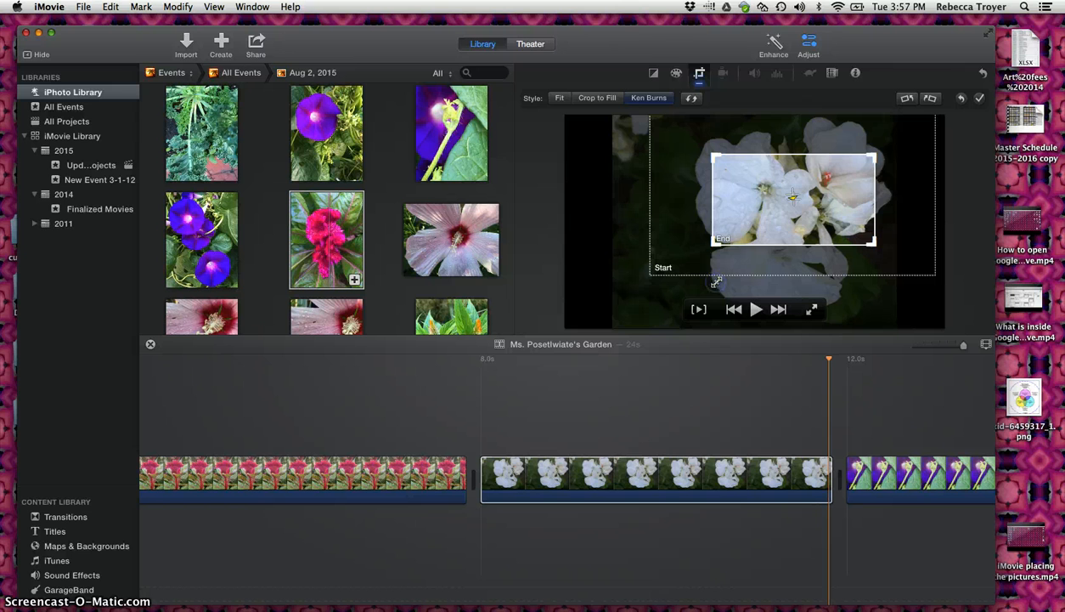
drag(788, 205, 803, 186)
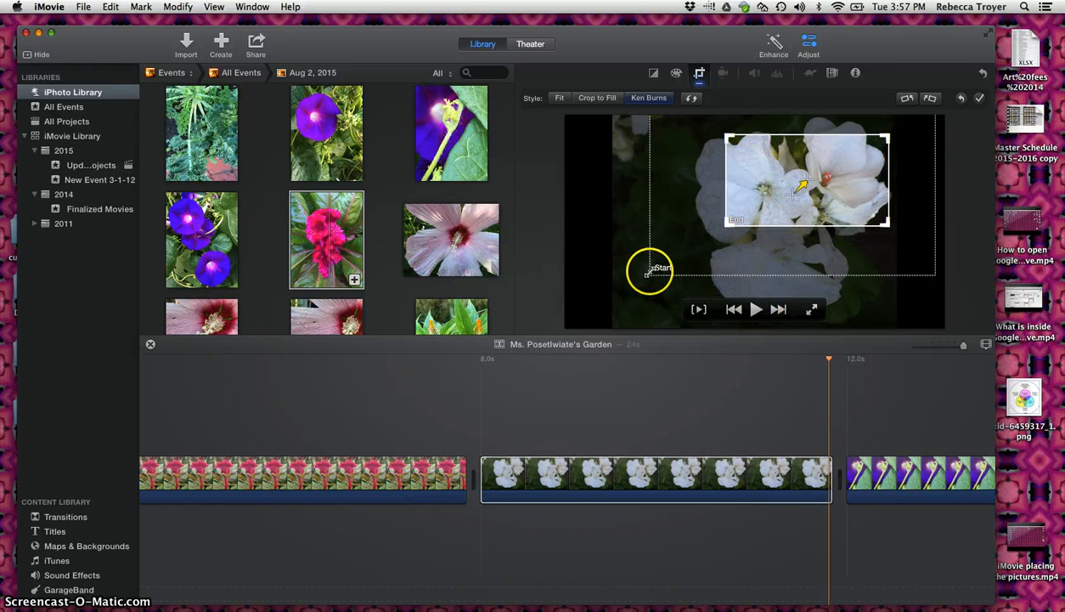
Tighten the white flower clip's Start frame and lower it over the bottom blossom, and slightly enlarge the End frame around the upper blossoms.
click(651, 273)
mouse_move(662, 274)
mouse_down()
mouse_move(630, 289)
mouse_move(666, 281)
mouse_up()
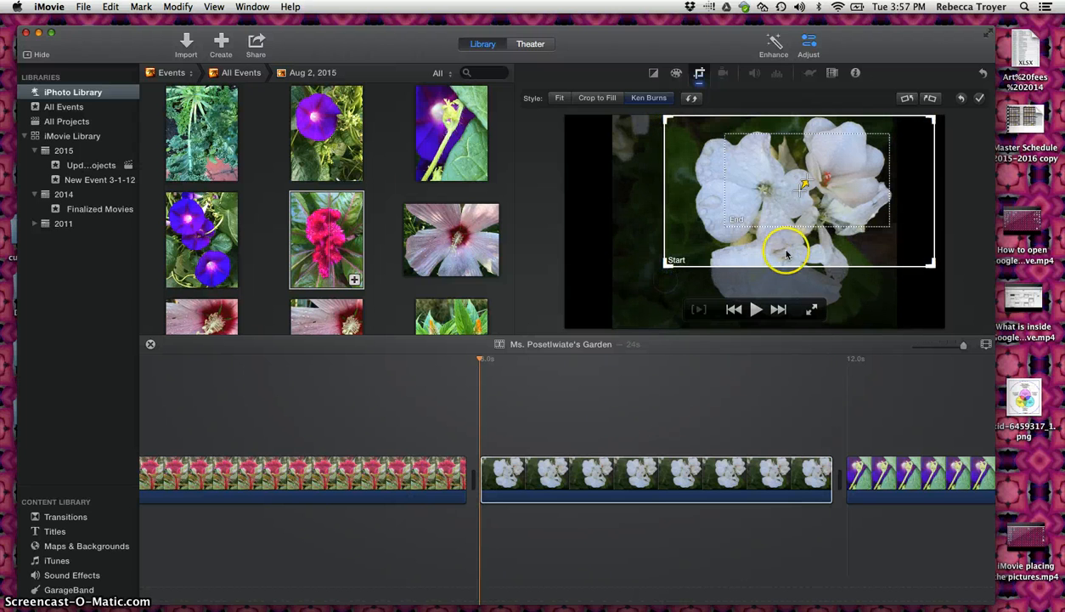
drag(790, 263, 796, 283)
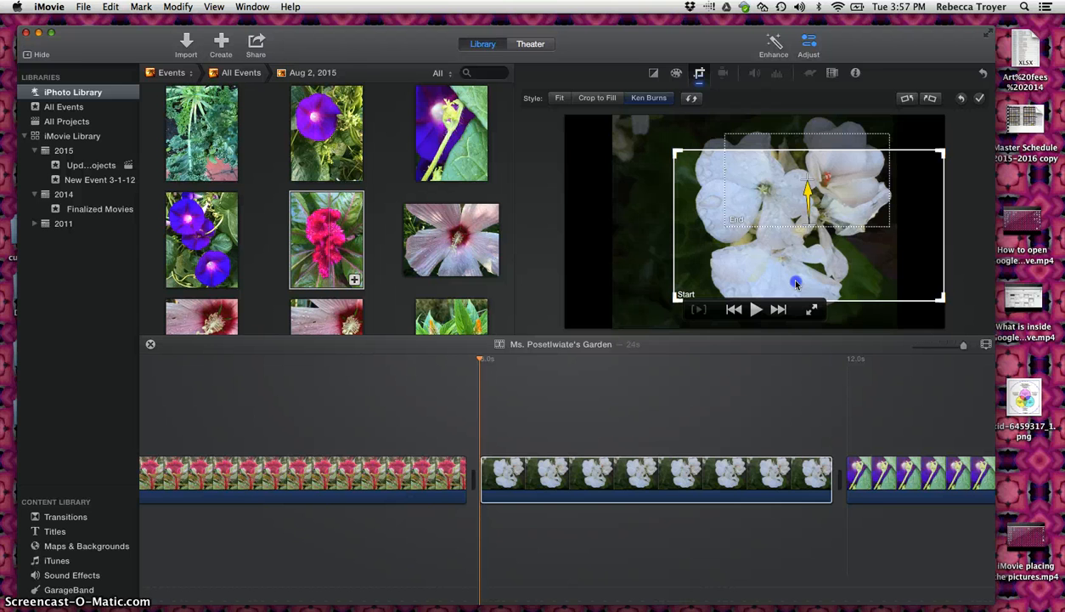
click(775, 149)
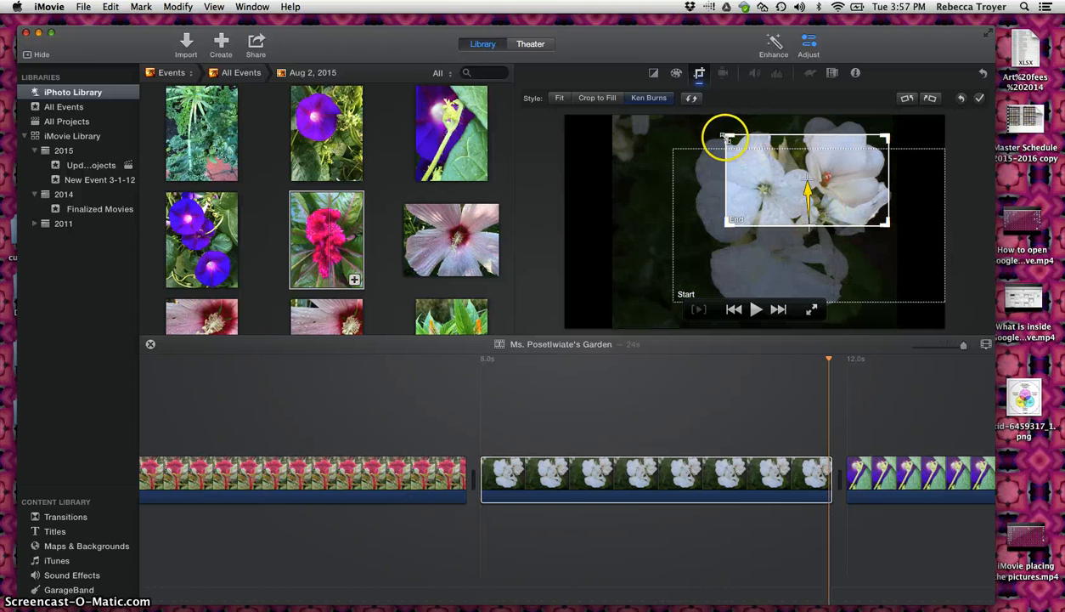
drag(716, 138, 667, 132)
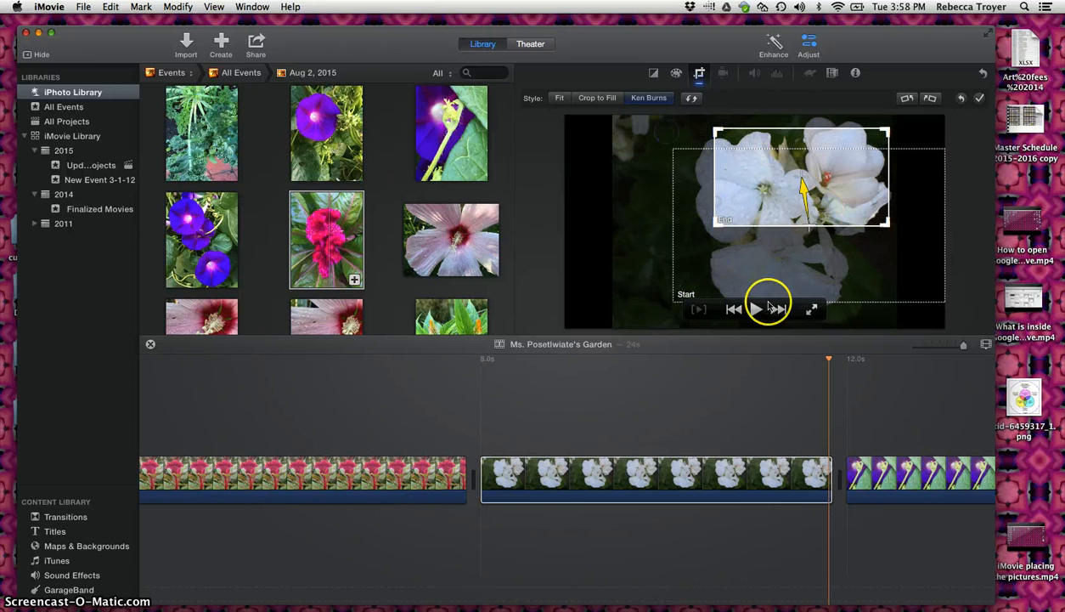
Play back the project from the start of the white flower clip to check its Ken Burns move.
click(756, 311)
click(647, 366)
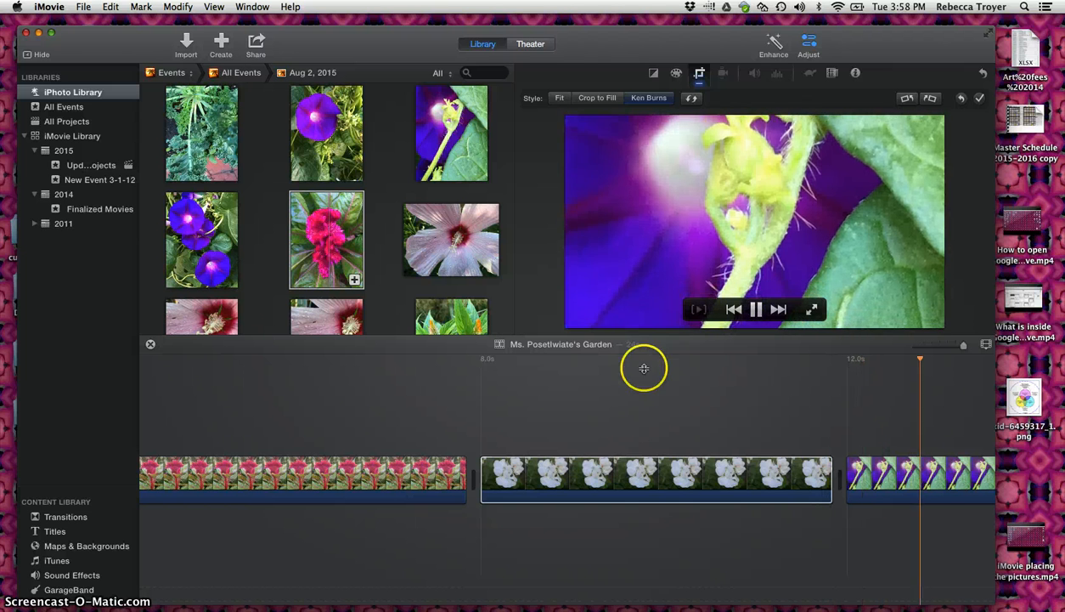
click(510, 477)
key(space)
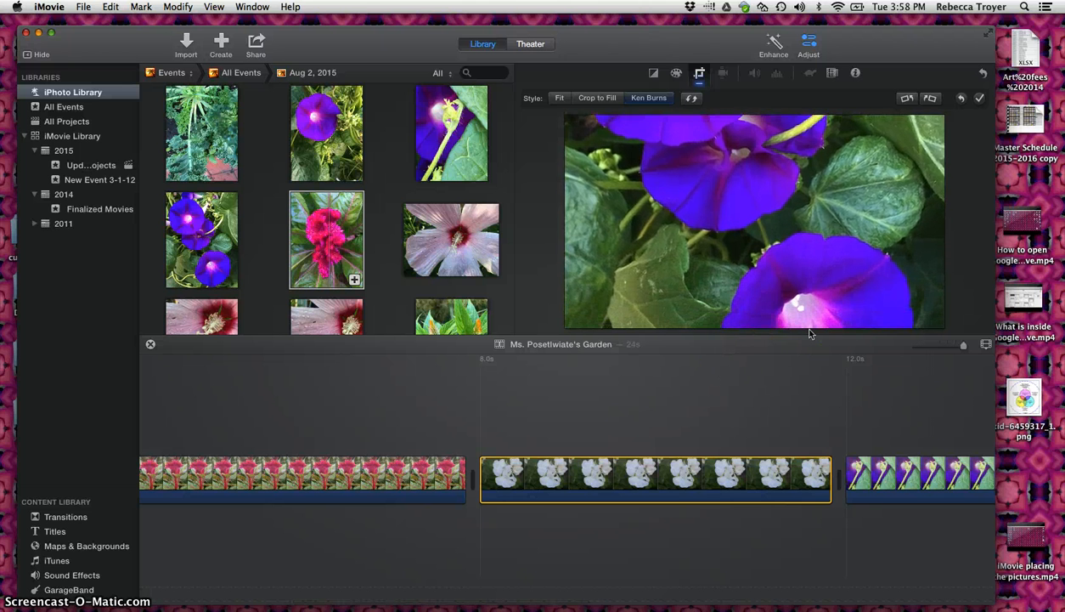
click(716, 308)
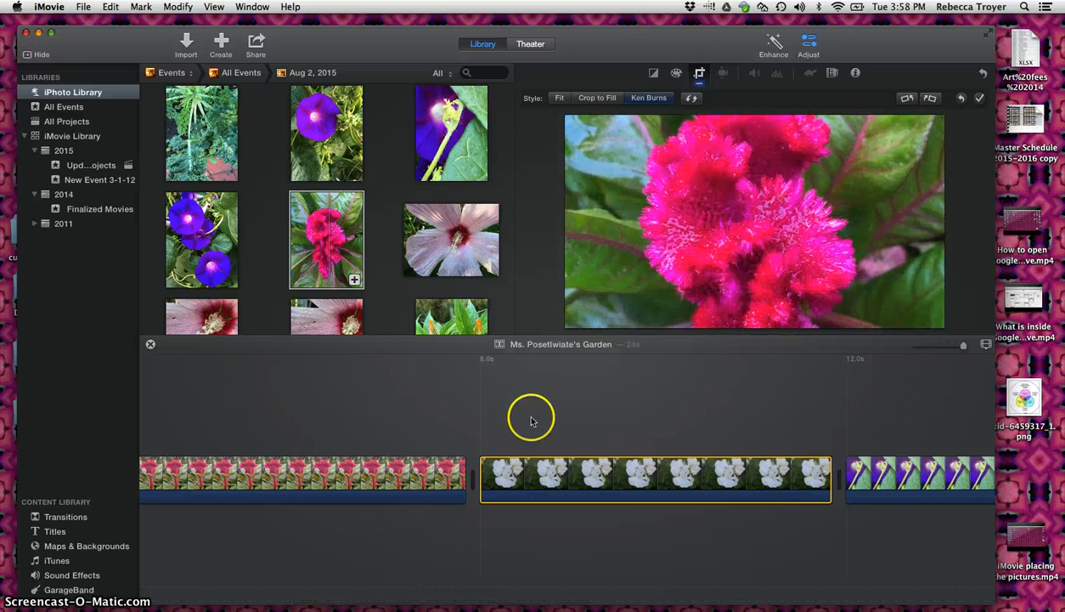
Apply the Fit style to the purple morning glory clip at 16.0 s and the pink flower clip at 20.0 s.
scroll(693, 450, right, 10)
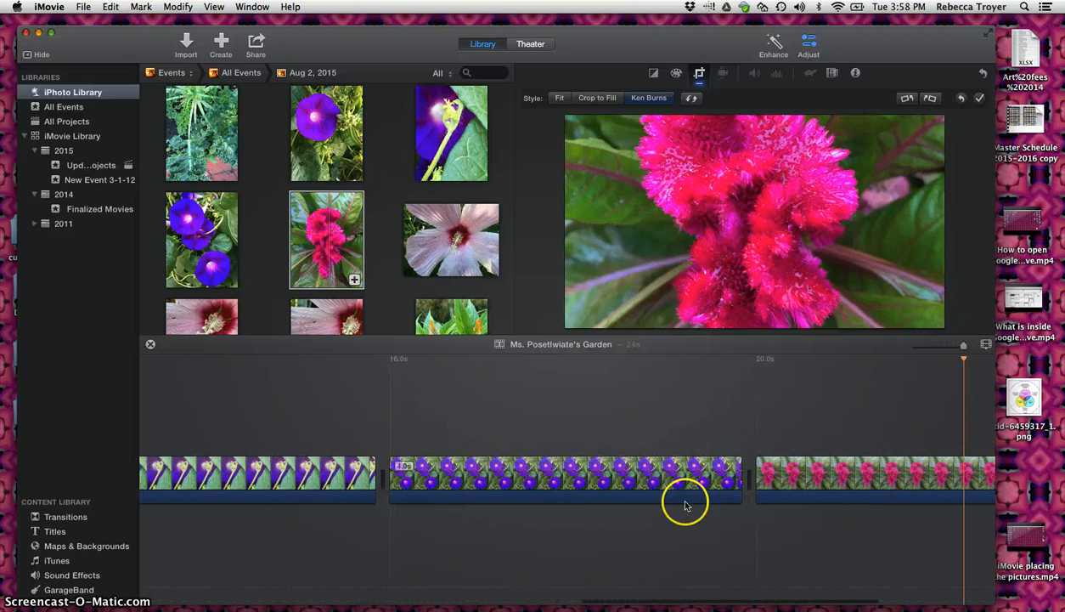
click(579, 483)
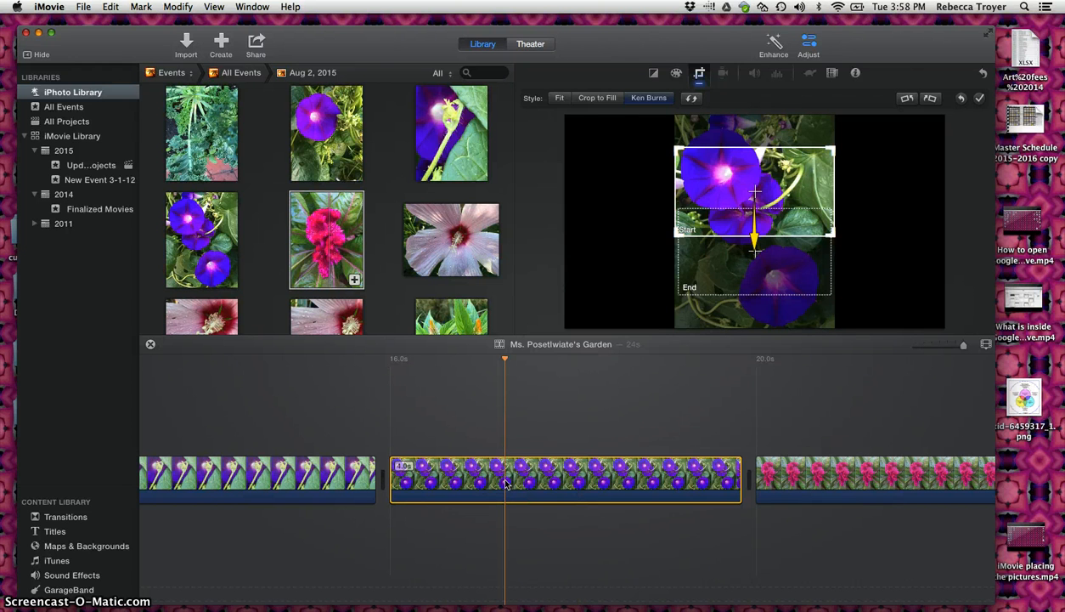
click(559, 98)
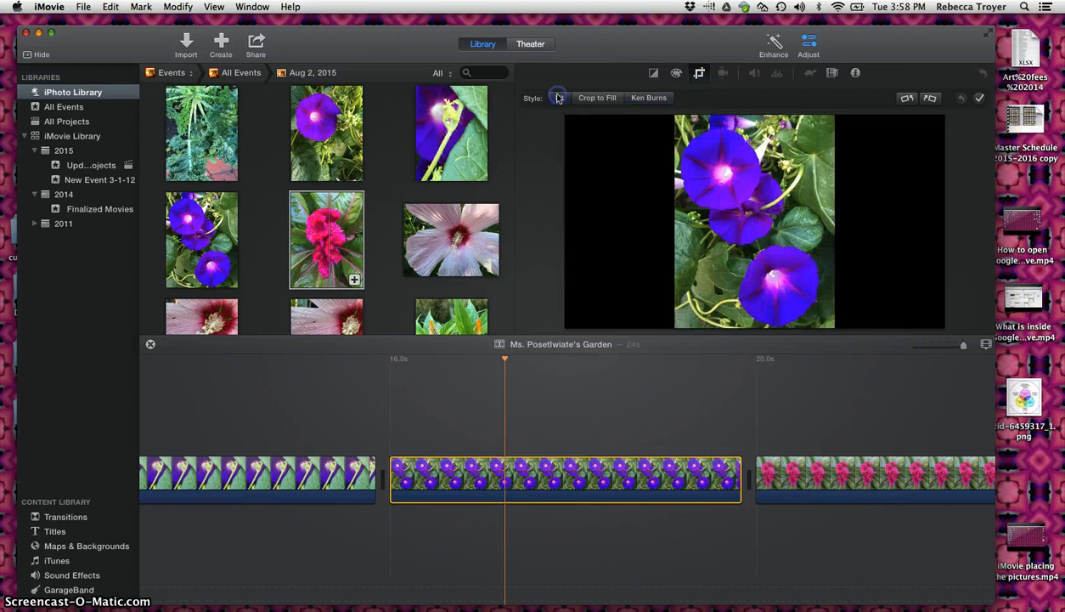
click(798, 472)
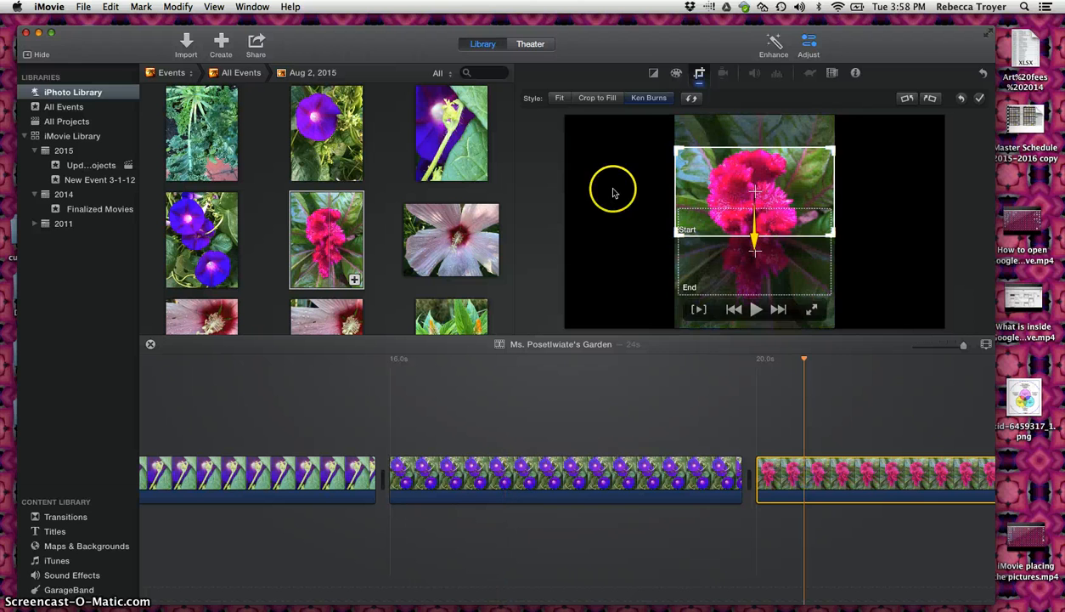
click(560, 99)
click(682, 374)
Try a Ken Burns move on the green bud clip at 12.0 s, with Start on the lower stem and End on the bud.
scroll(685, 378, right, 5)
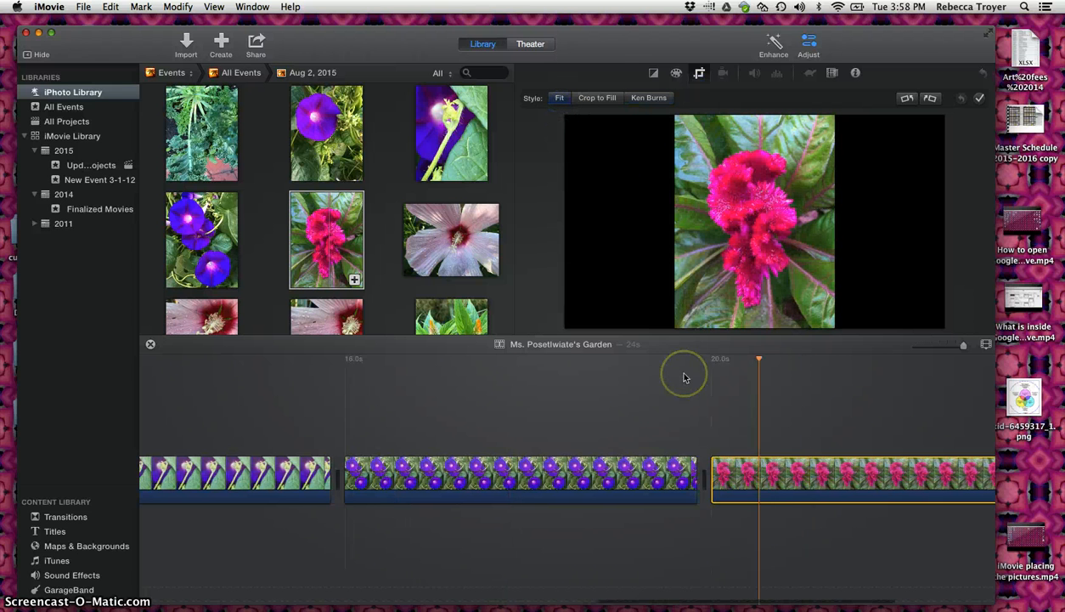
scroll(685, 377, left, 10)
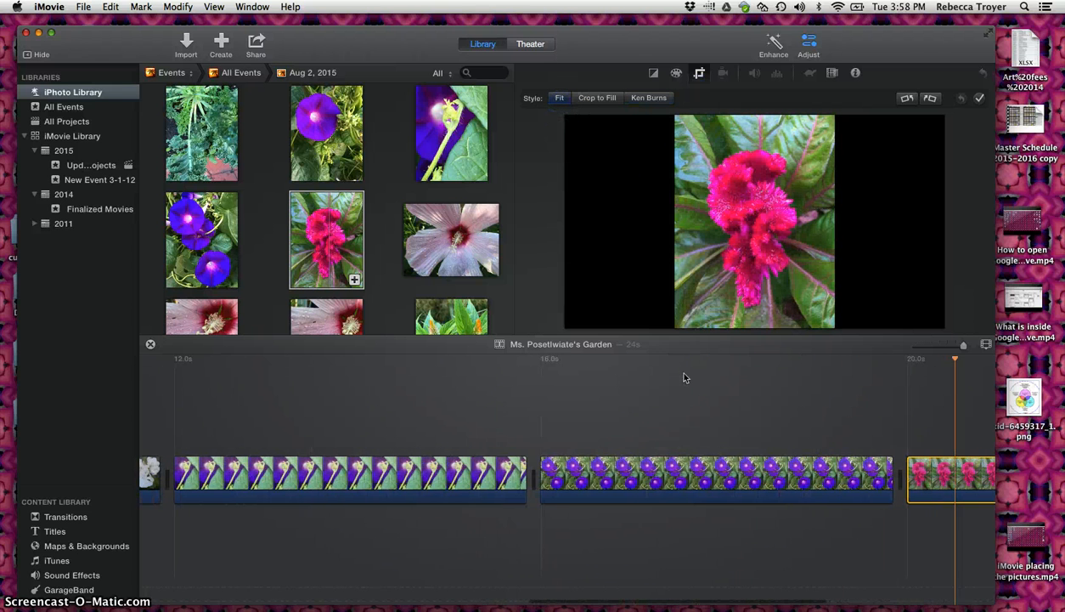
click(452, 457)
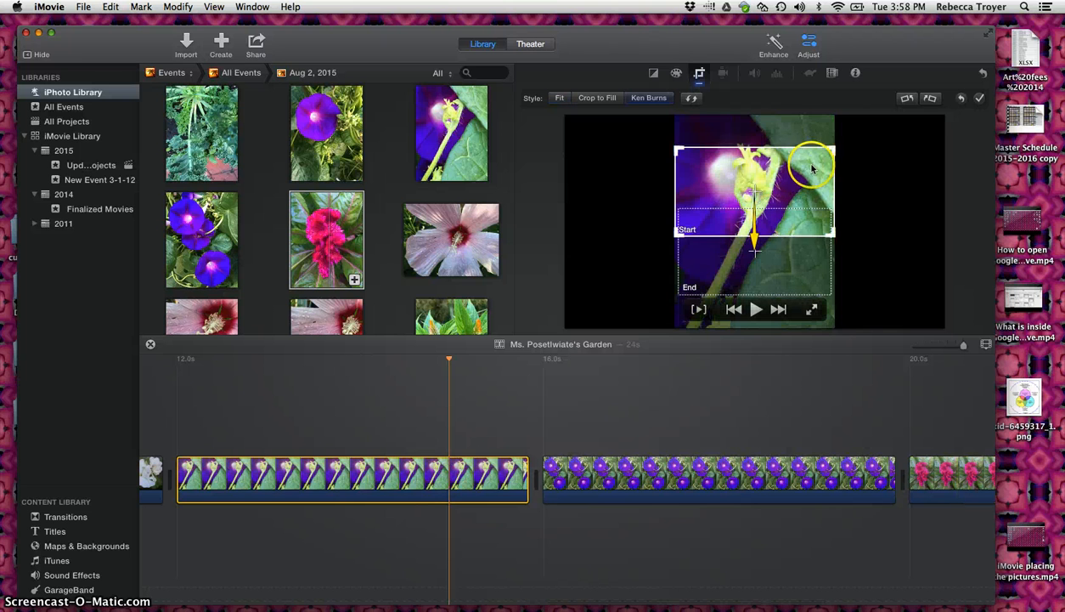
drag(769, 163, 772, 142)
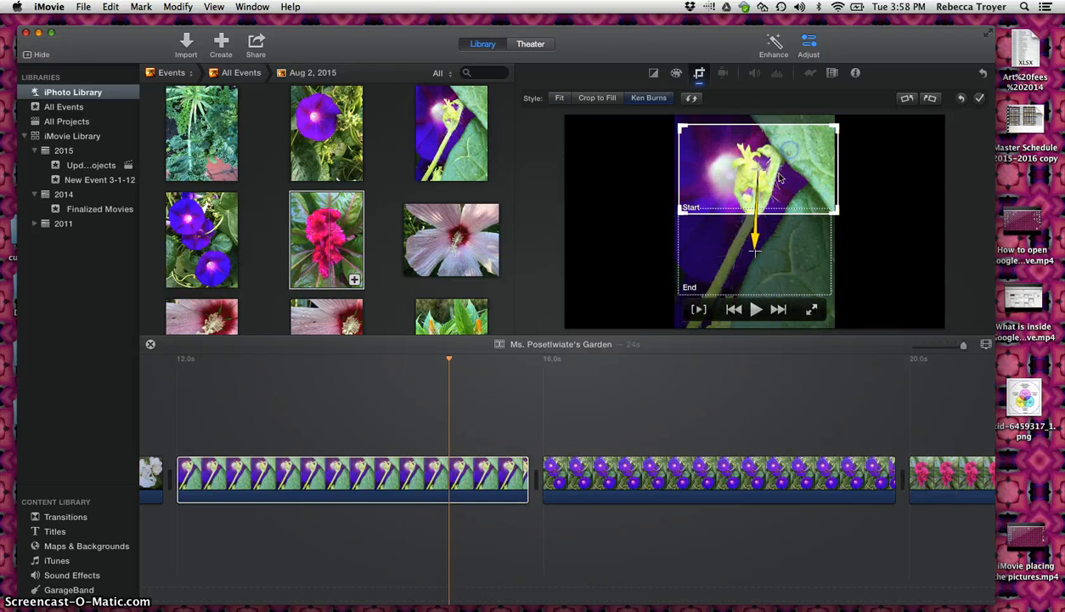
click(750, 254)
drag(747, 186, 741, 288)
drag(740, 246, 739, 136)
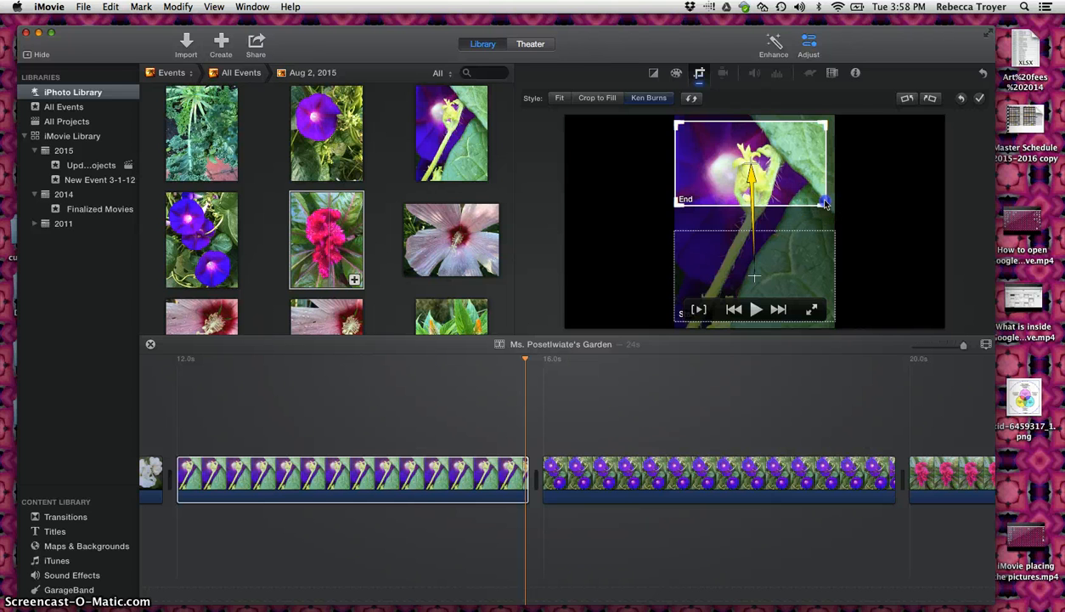
drag(825, 202, 832, 213)
Play back the green bud clip to check its Ken Burns move from the stem up to the bud.
click(754, 310)
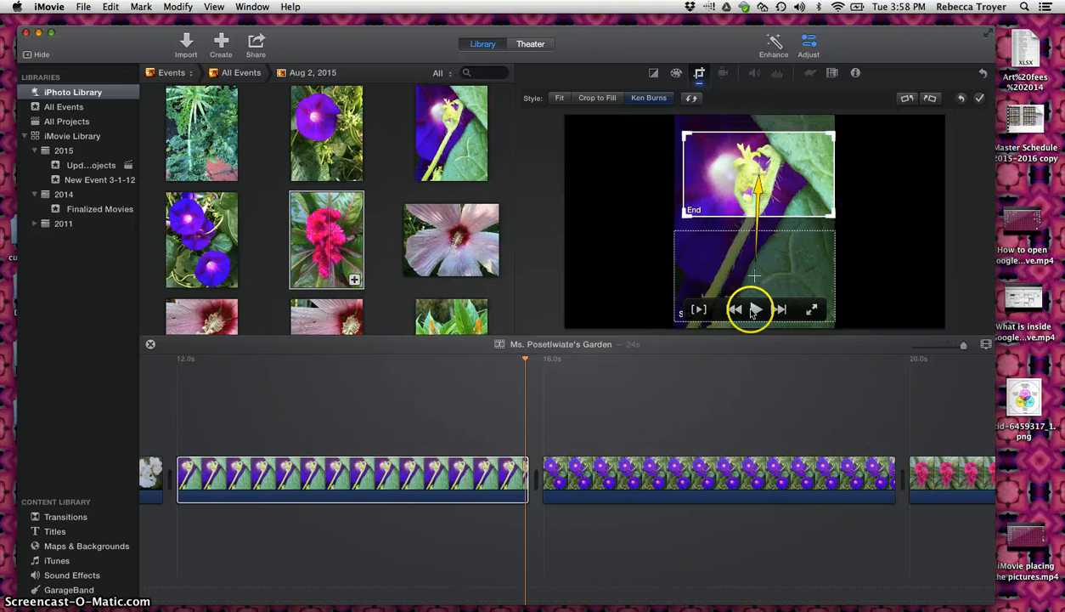
click(218, 466)
key(space)
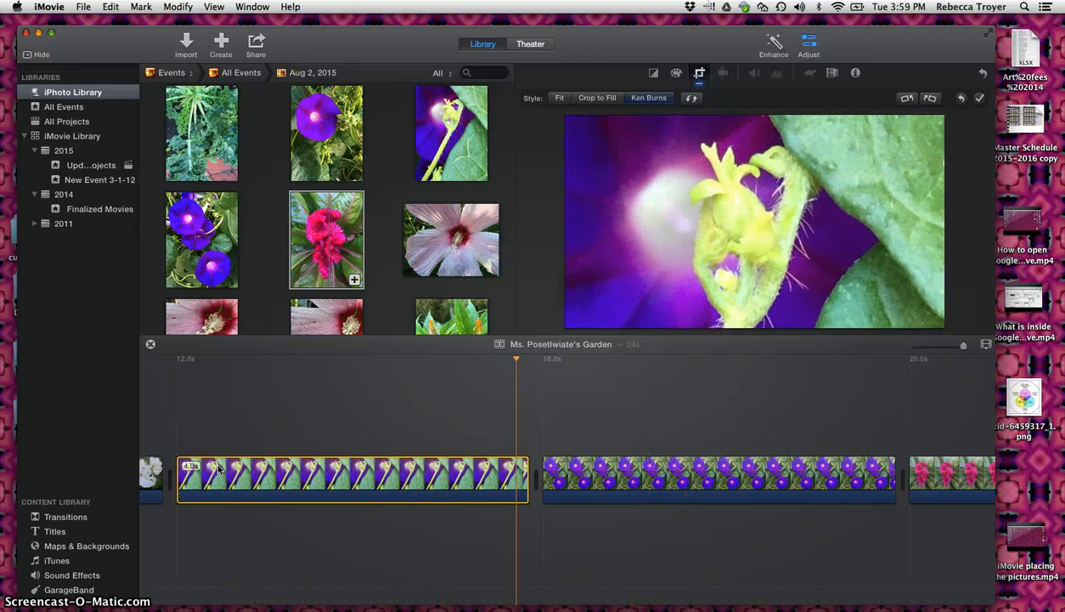
click(310, 194)
click(220, 498)
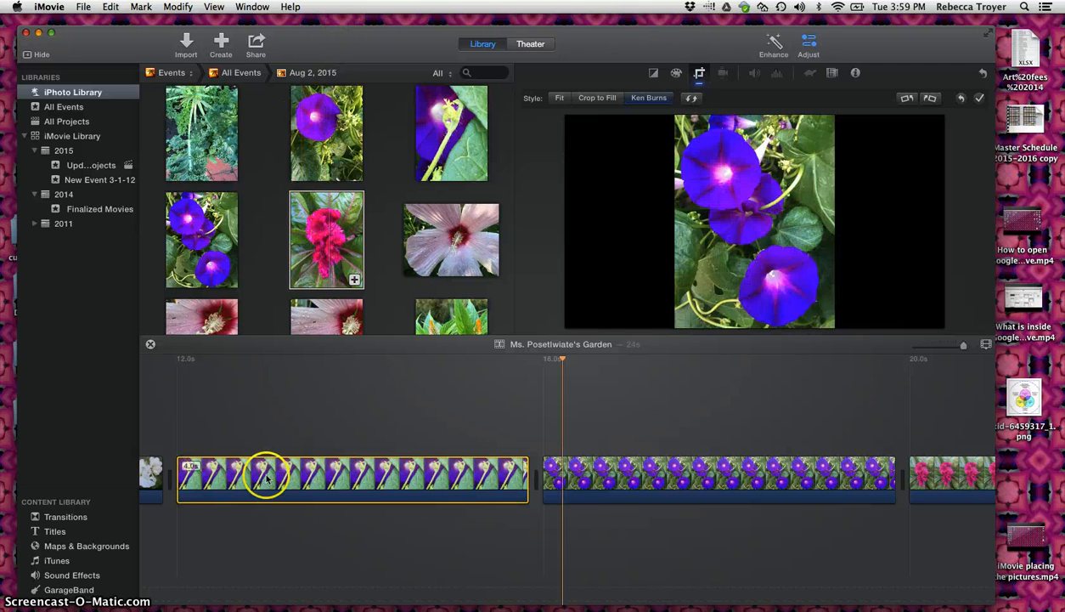
Select the green bud clip at 12.0 s and switch its cropping style to Fit.
click(244, 498)
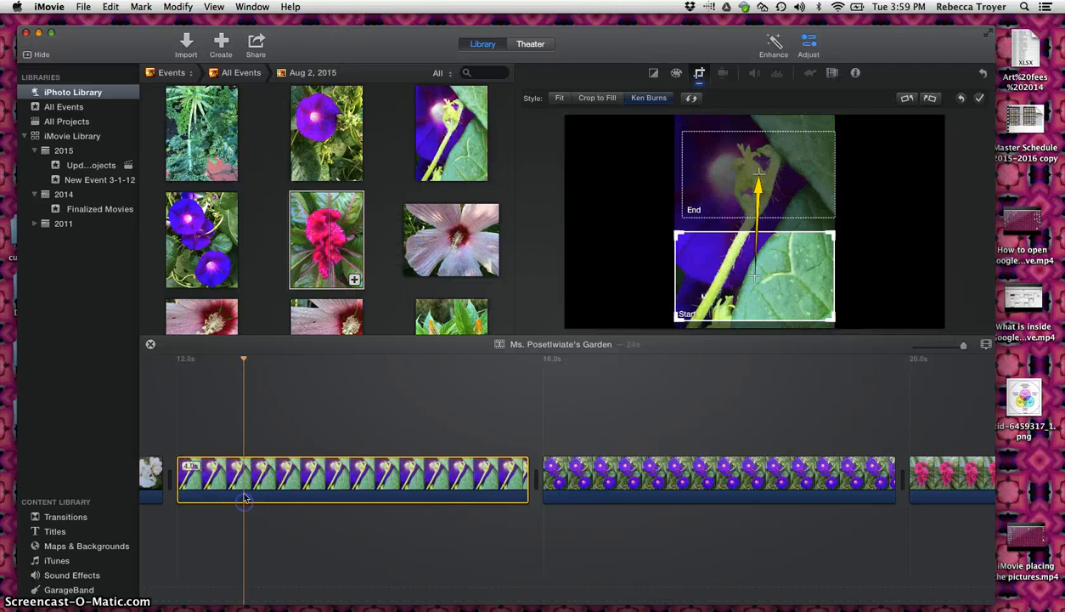
click(264, 476)
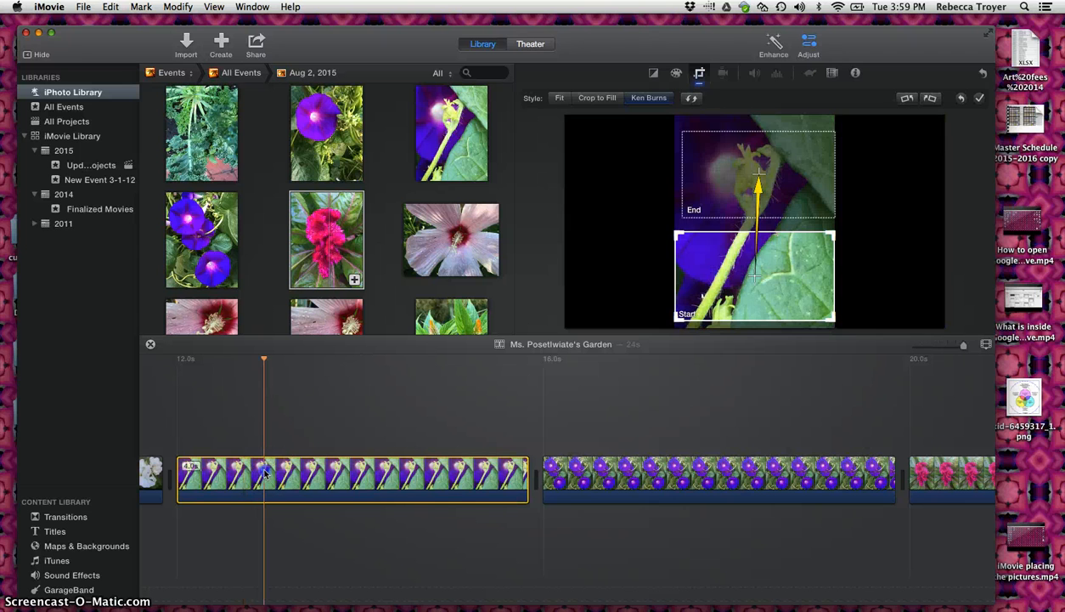
click(555, 99)
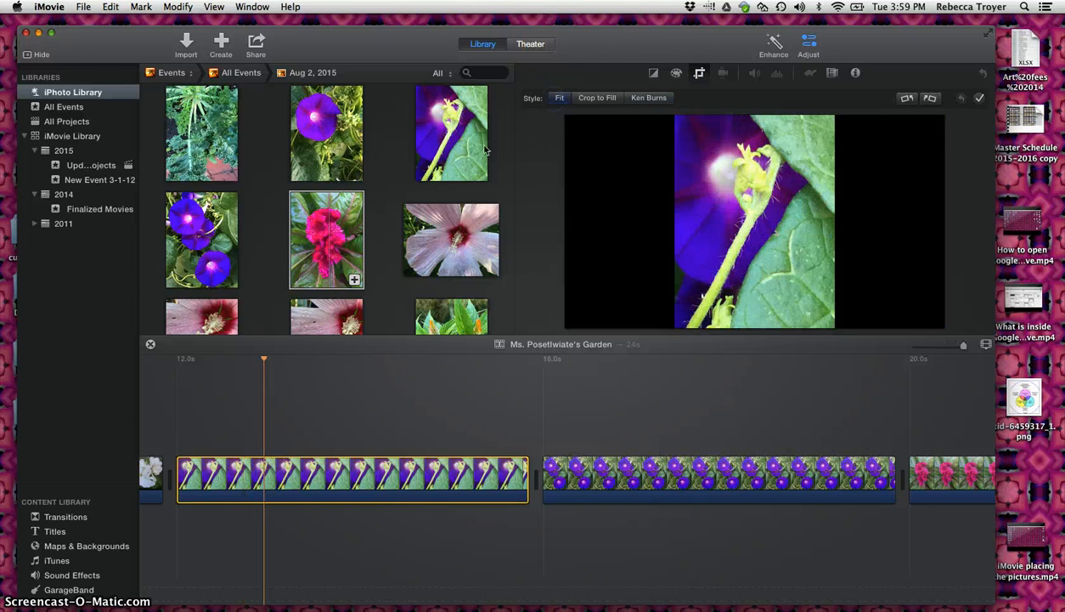
Play back the last three clips from 12.0 s to the end of the project to check their Fit framing.
click(188, 453)
click(184, 463)
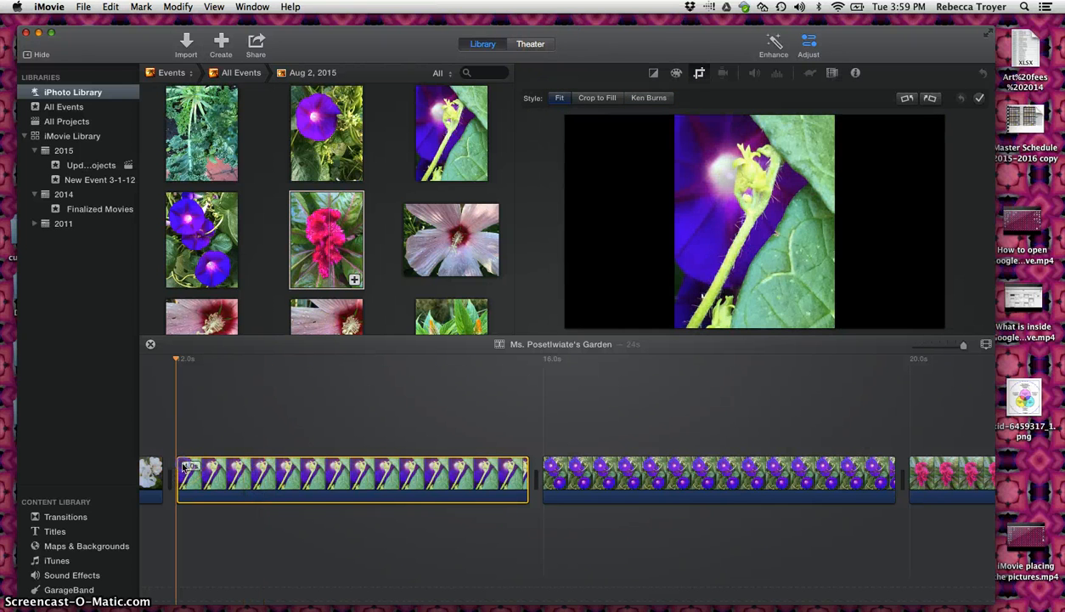
key(space)
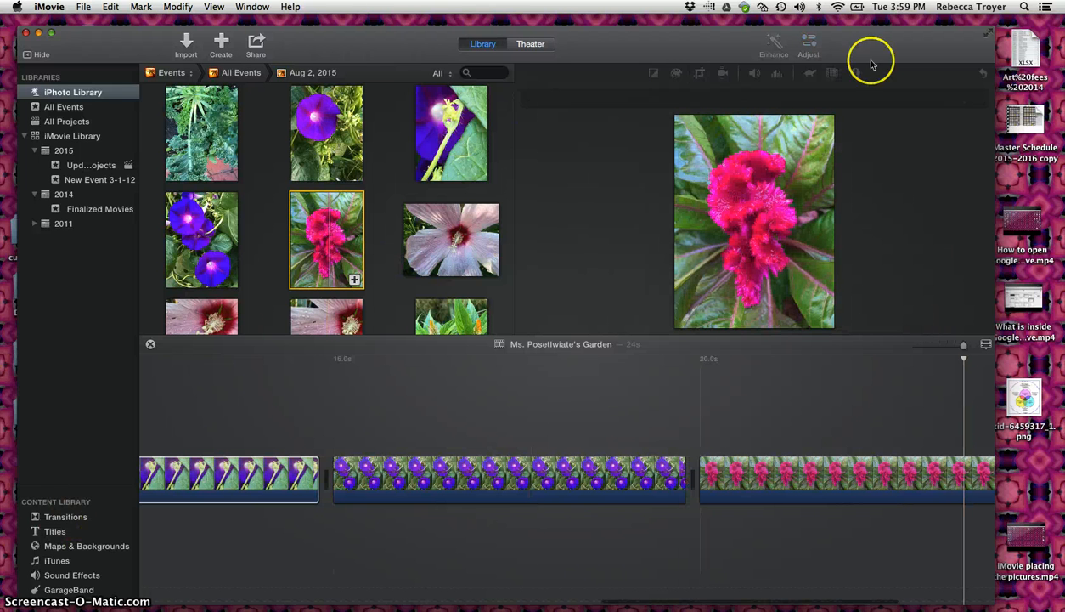
key(space)
mouse_move(684, 140)
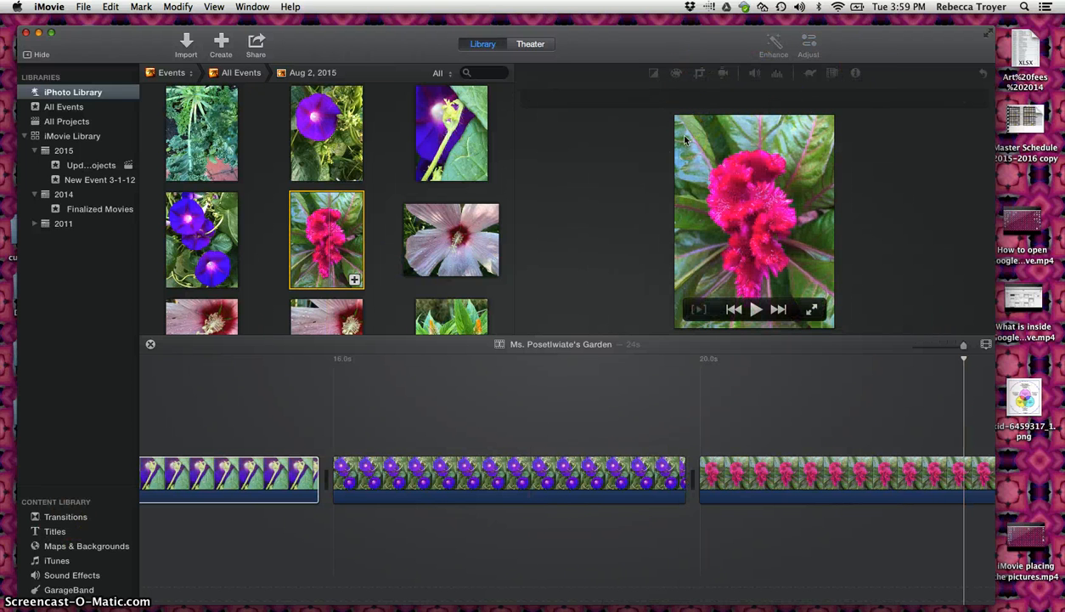